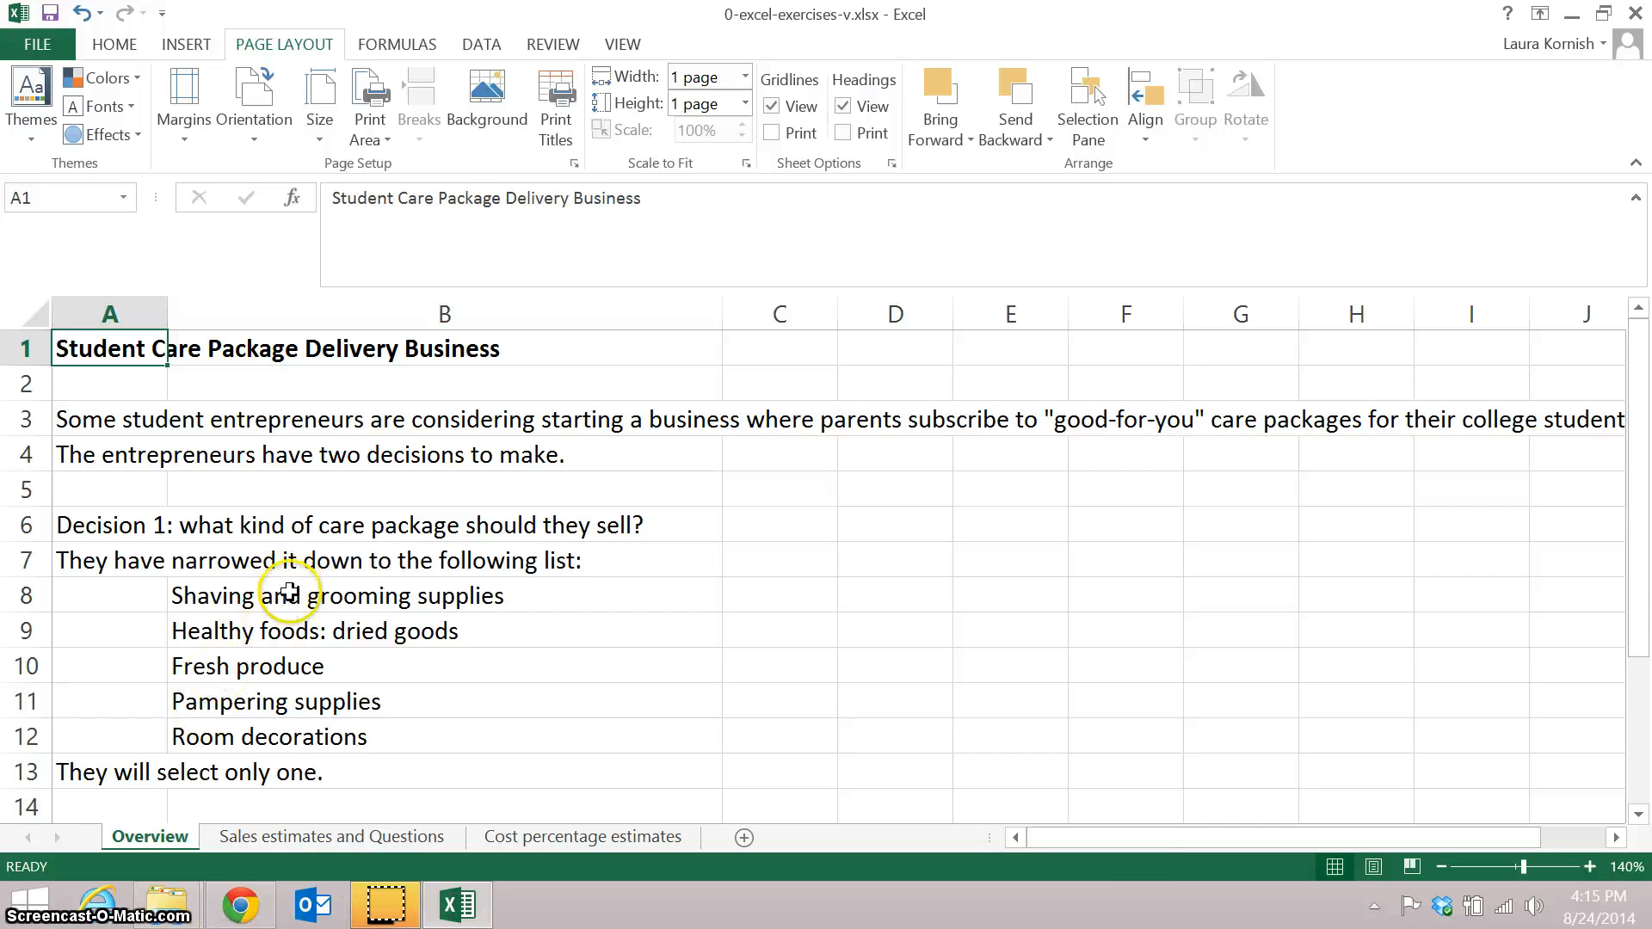
- Review the care package options on the Overview sheet, then the services, price points and unit estimates on the Sales estimates and Questions sheet
left_click_drag(288, 595, 286, 736)
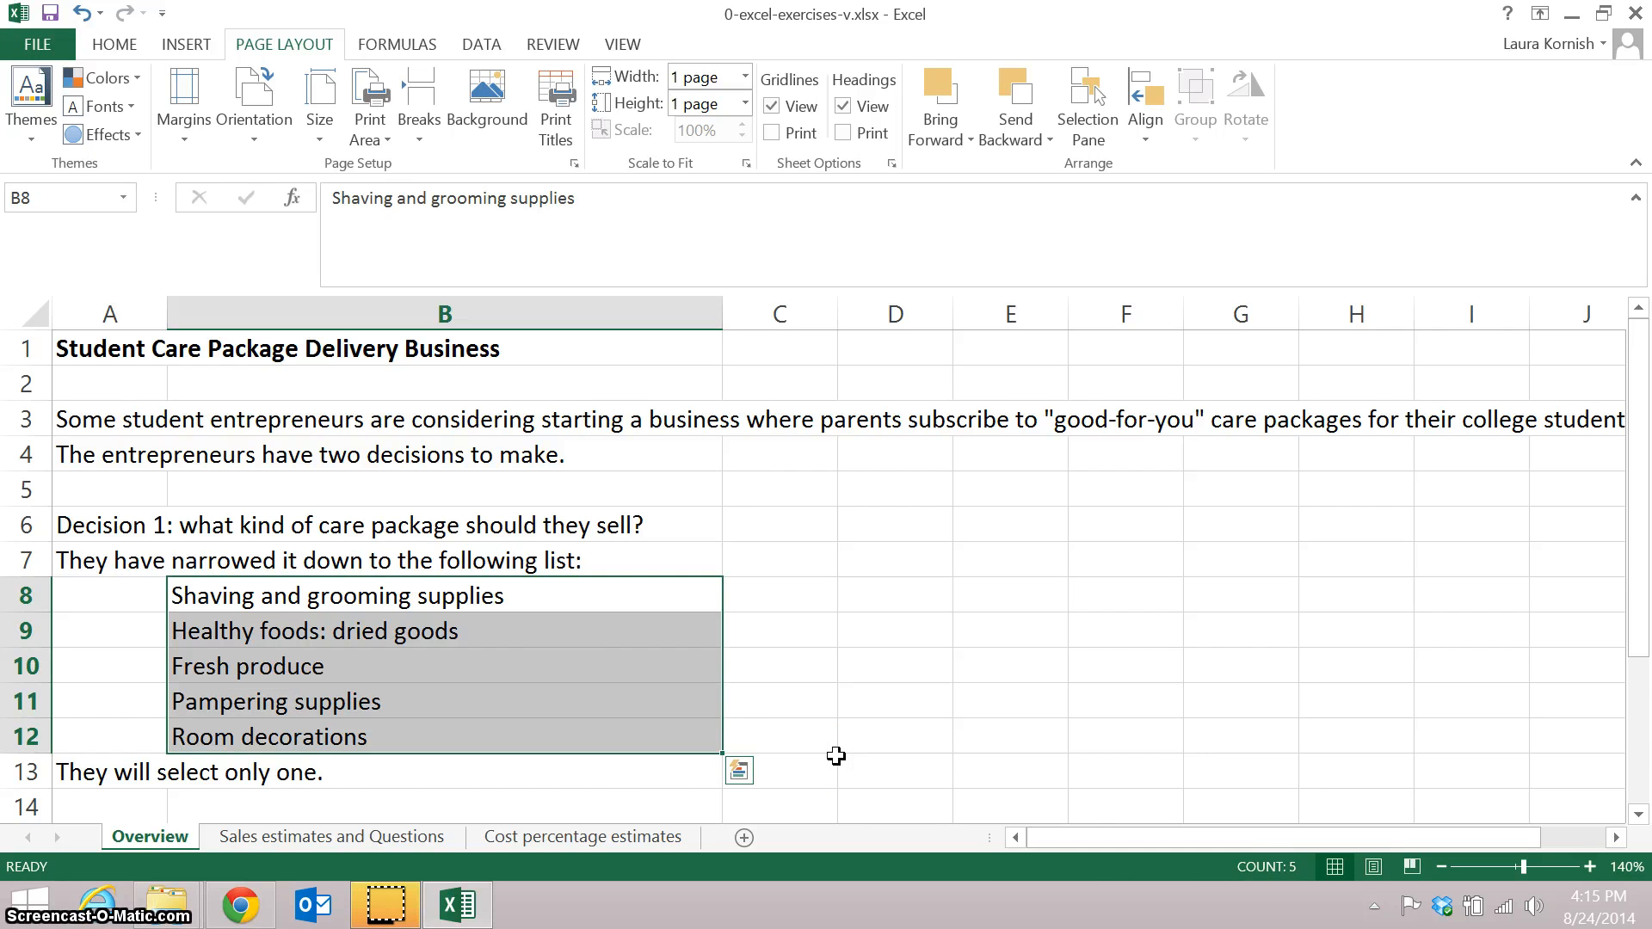
left_click(264, 839)
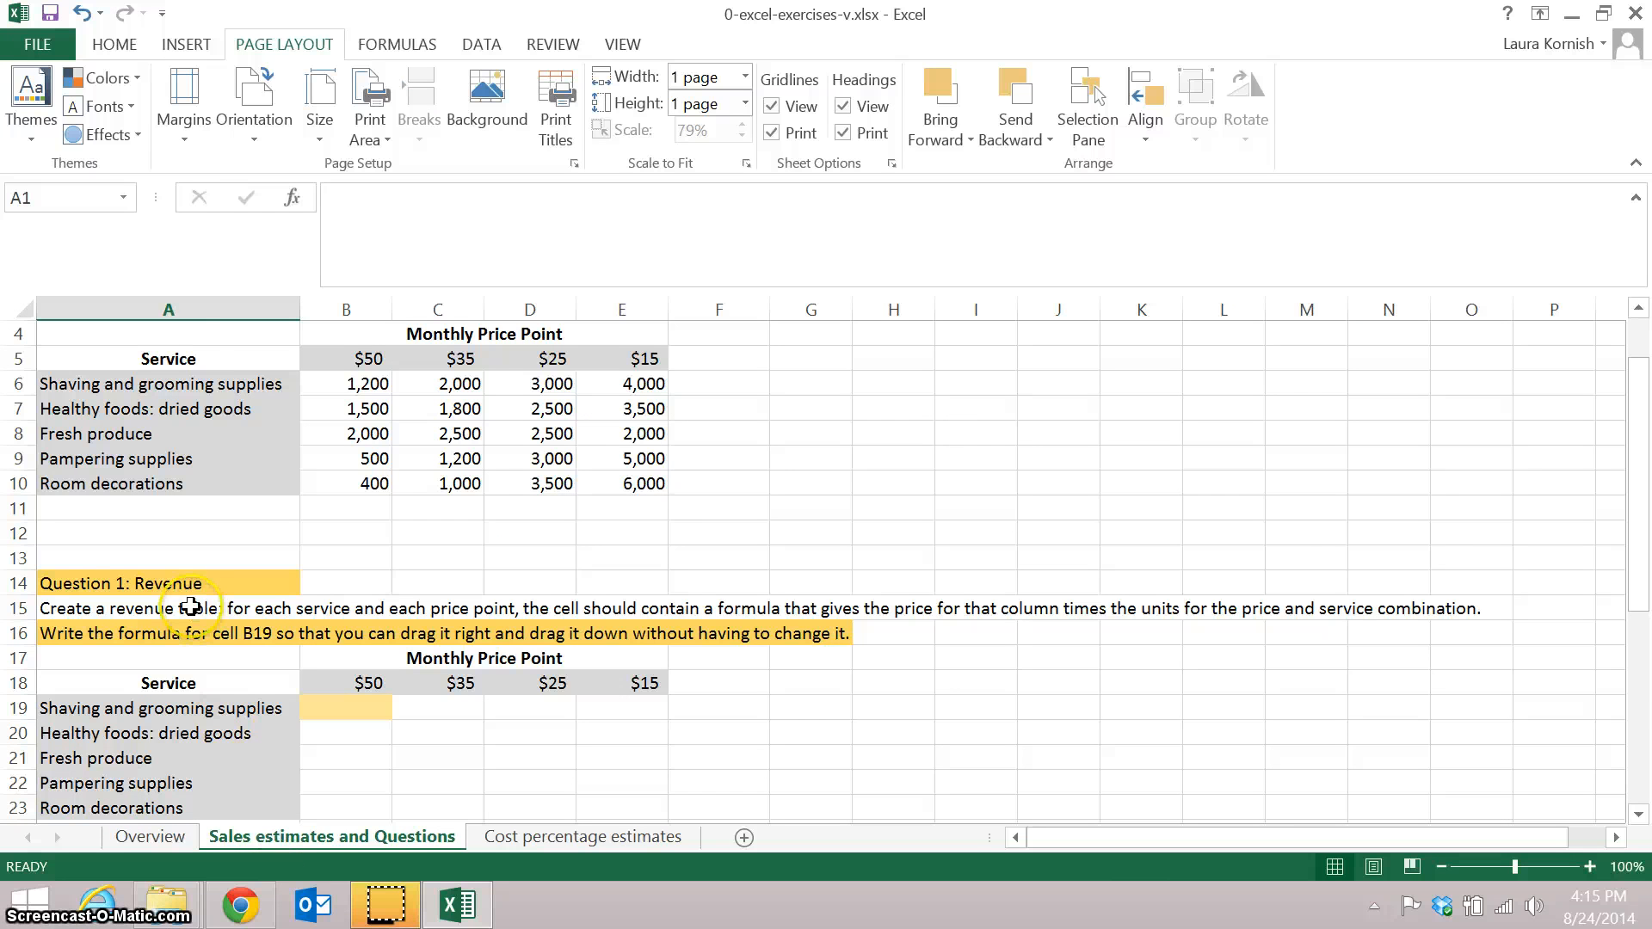
left_click_drag(211, 384, 197, 489)
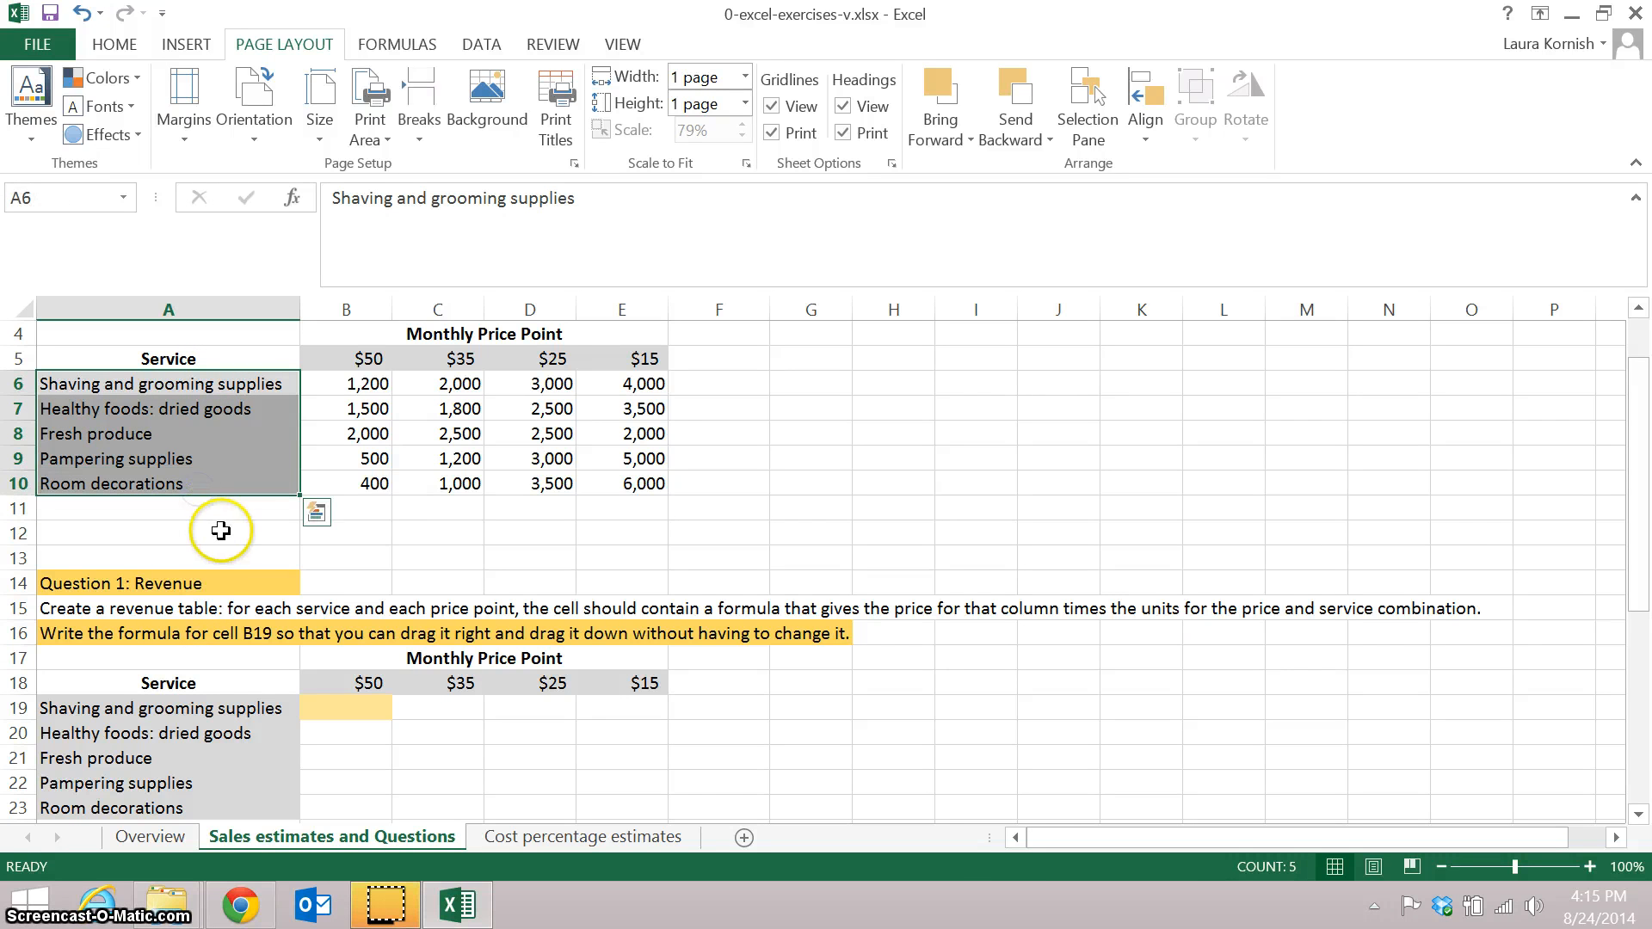
left_click_drag(368, 360, 612, 359)
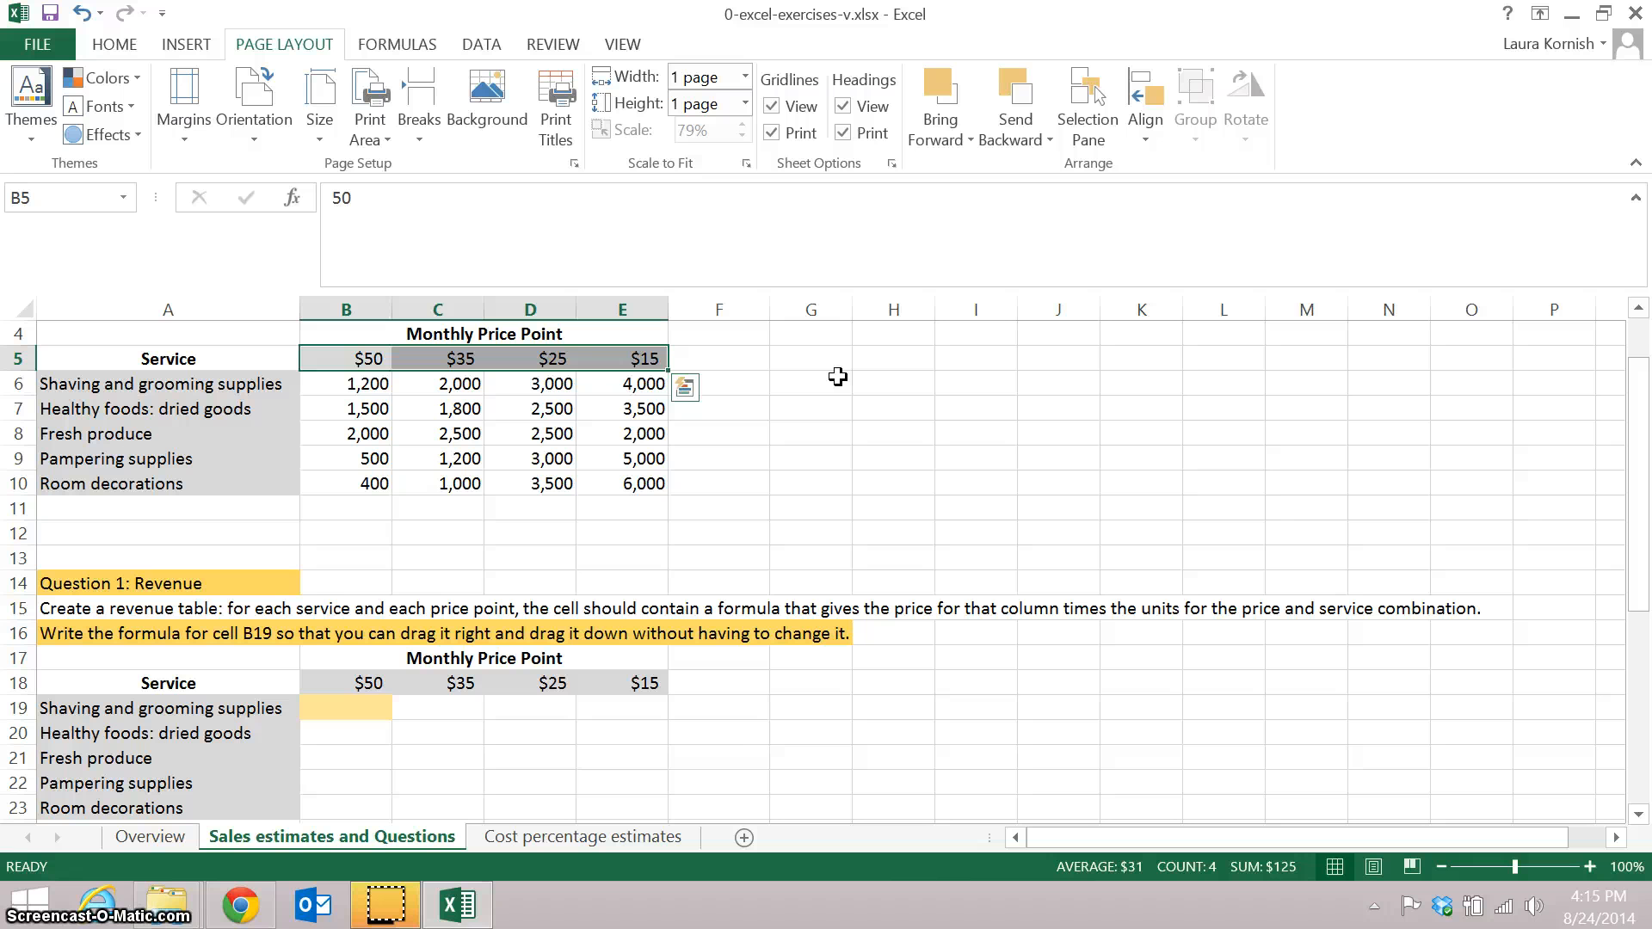
left_click(437, 458)
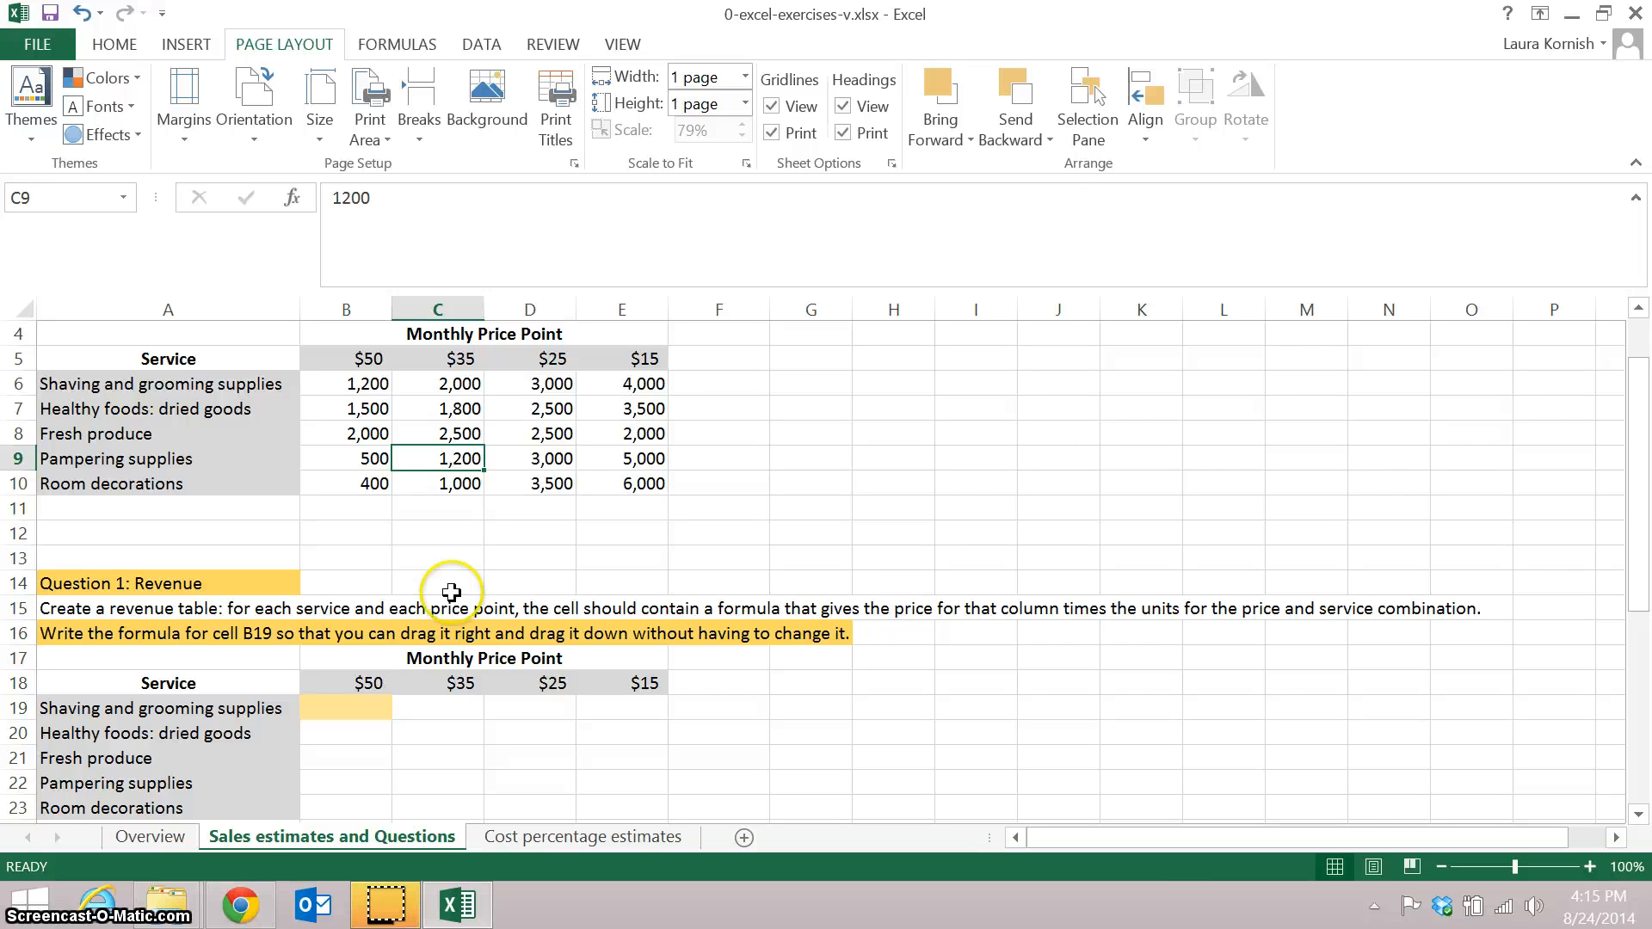
- Enter the revenue formula =B5*B6 in cell B19 and check which cells it references
left_click(361, 709)
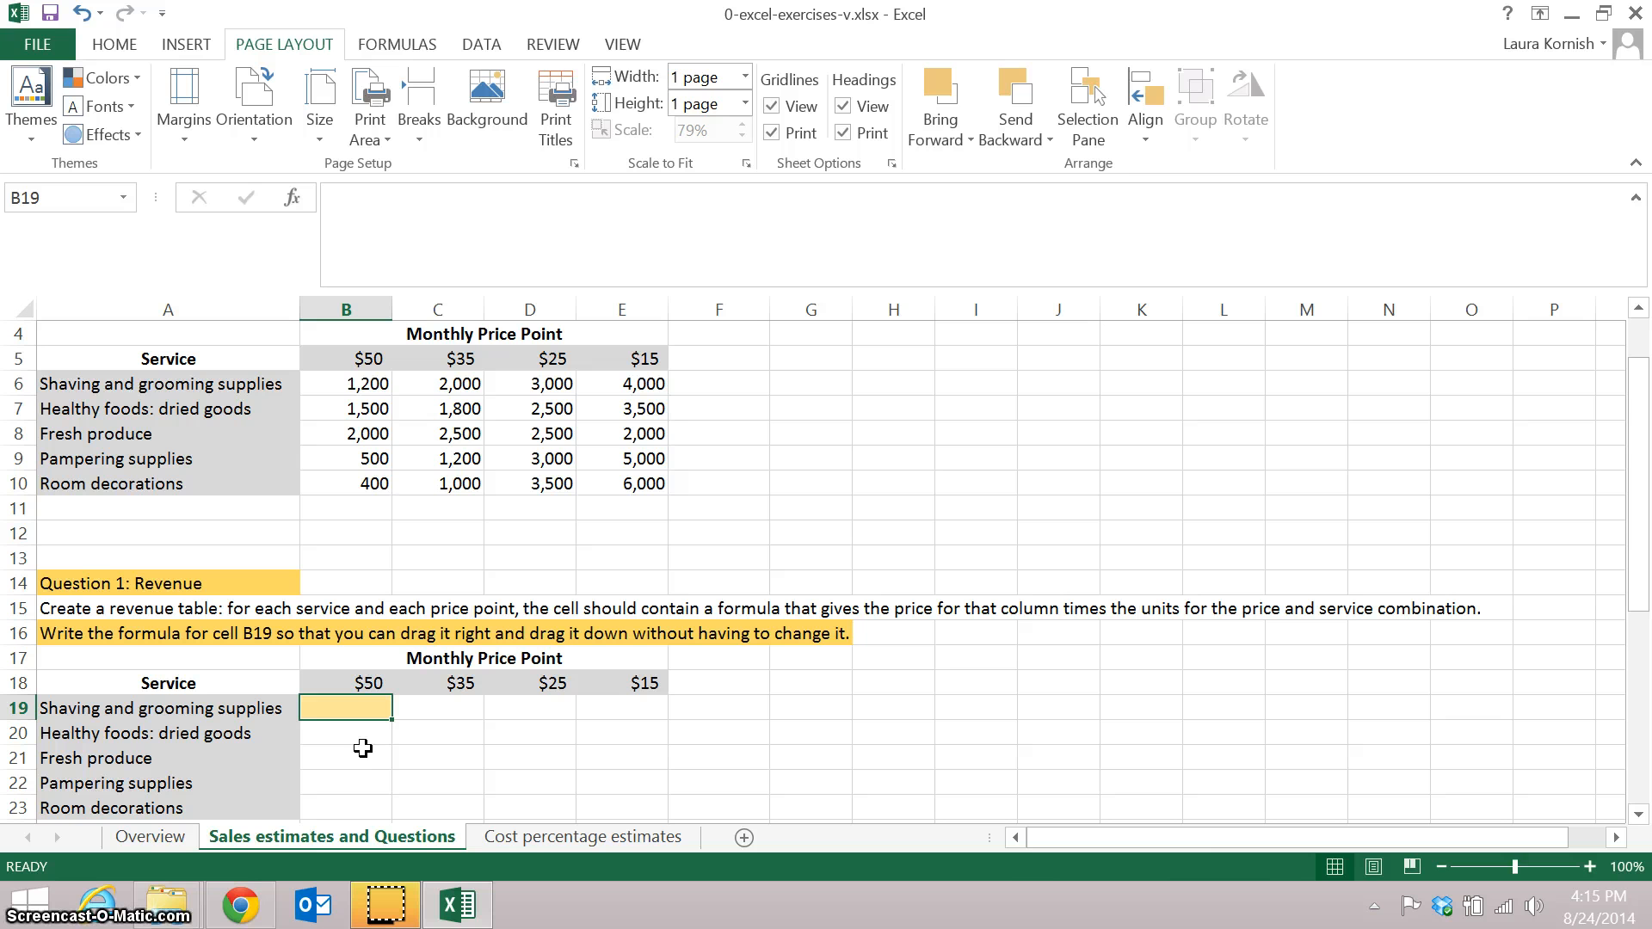
type("=")
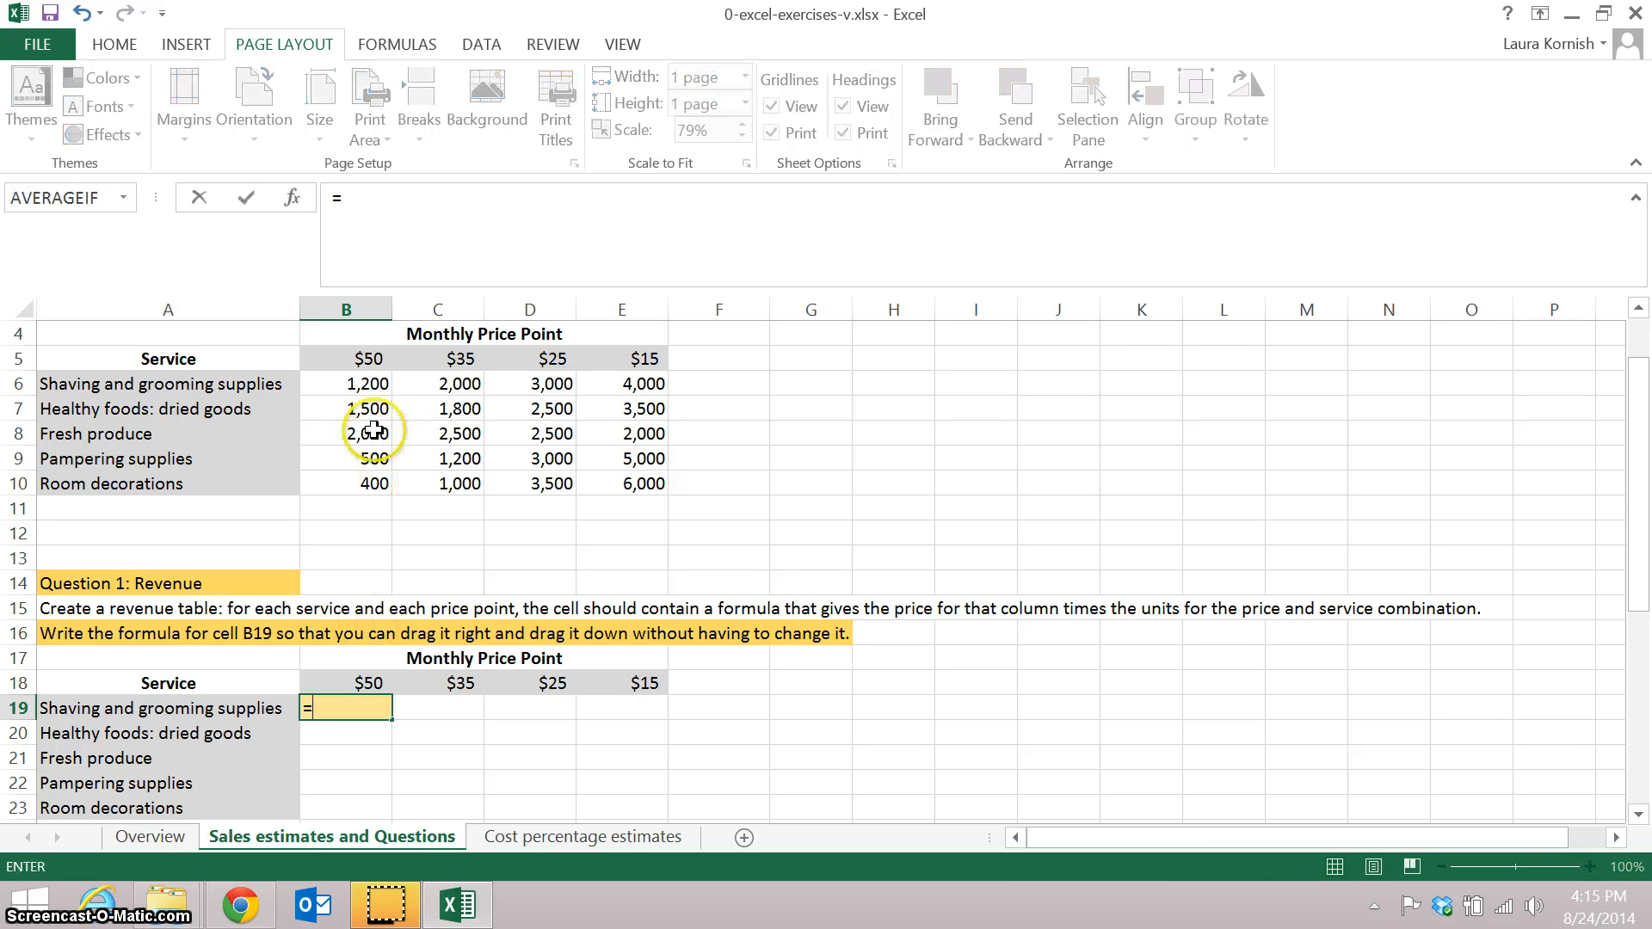
left_click(369, 359)
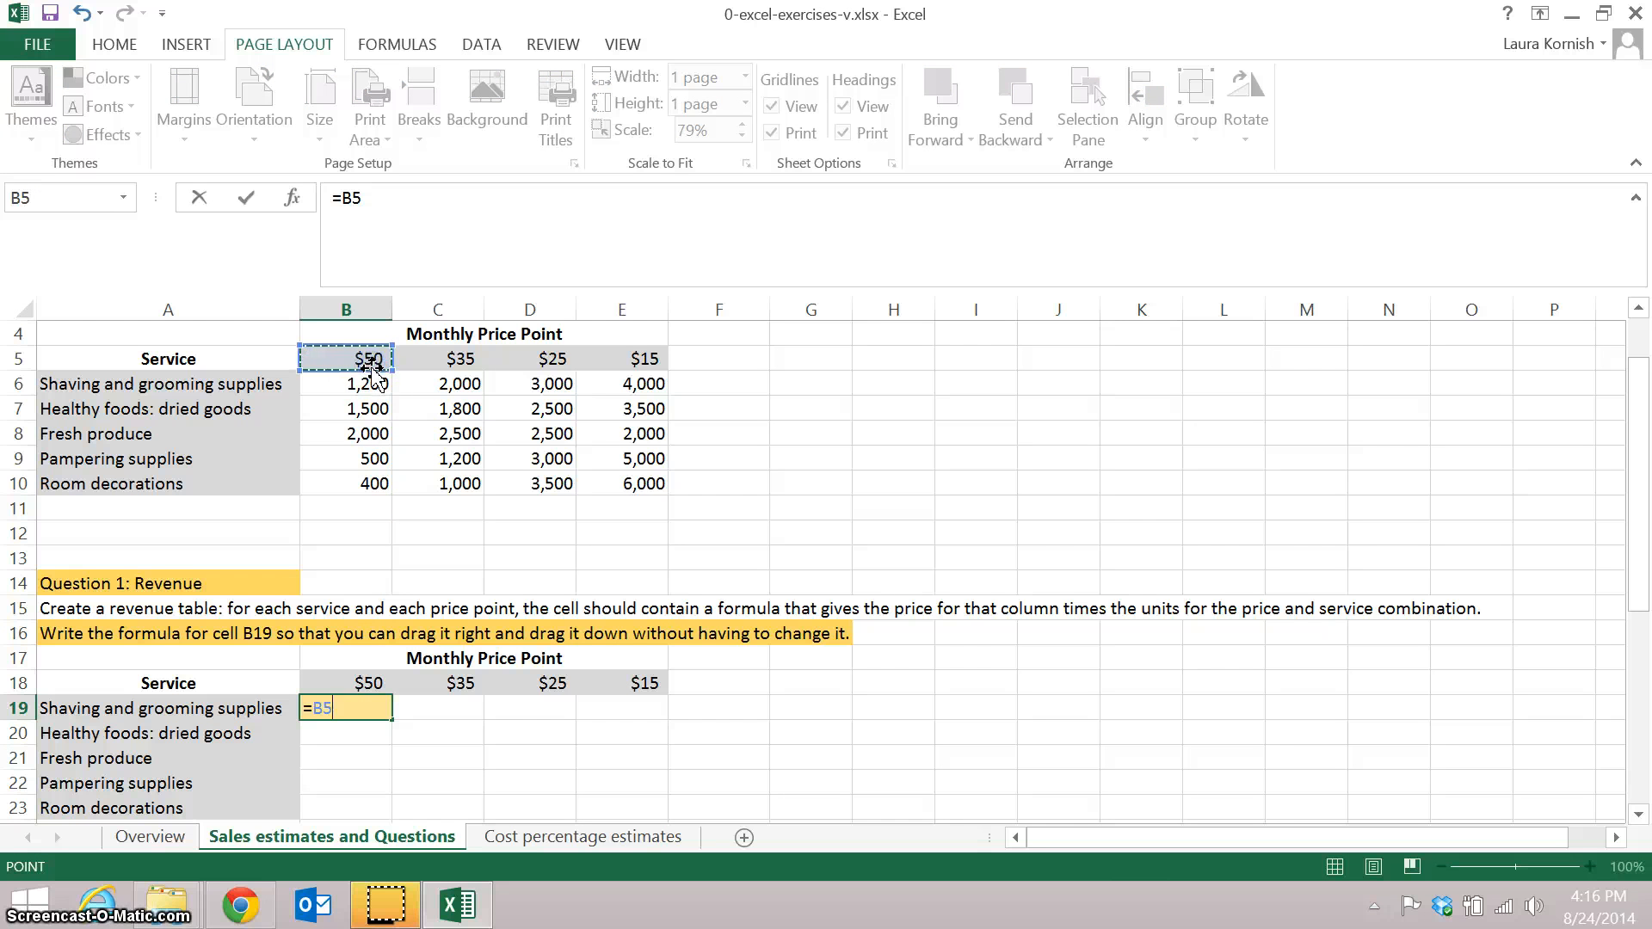
type("*")
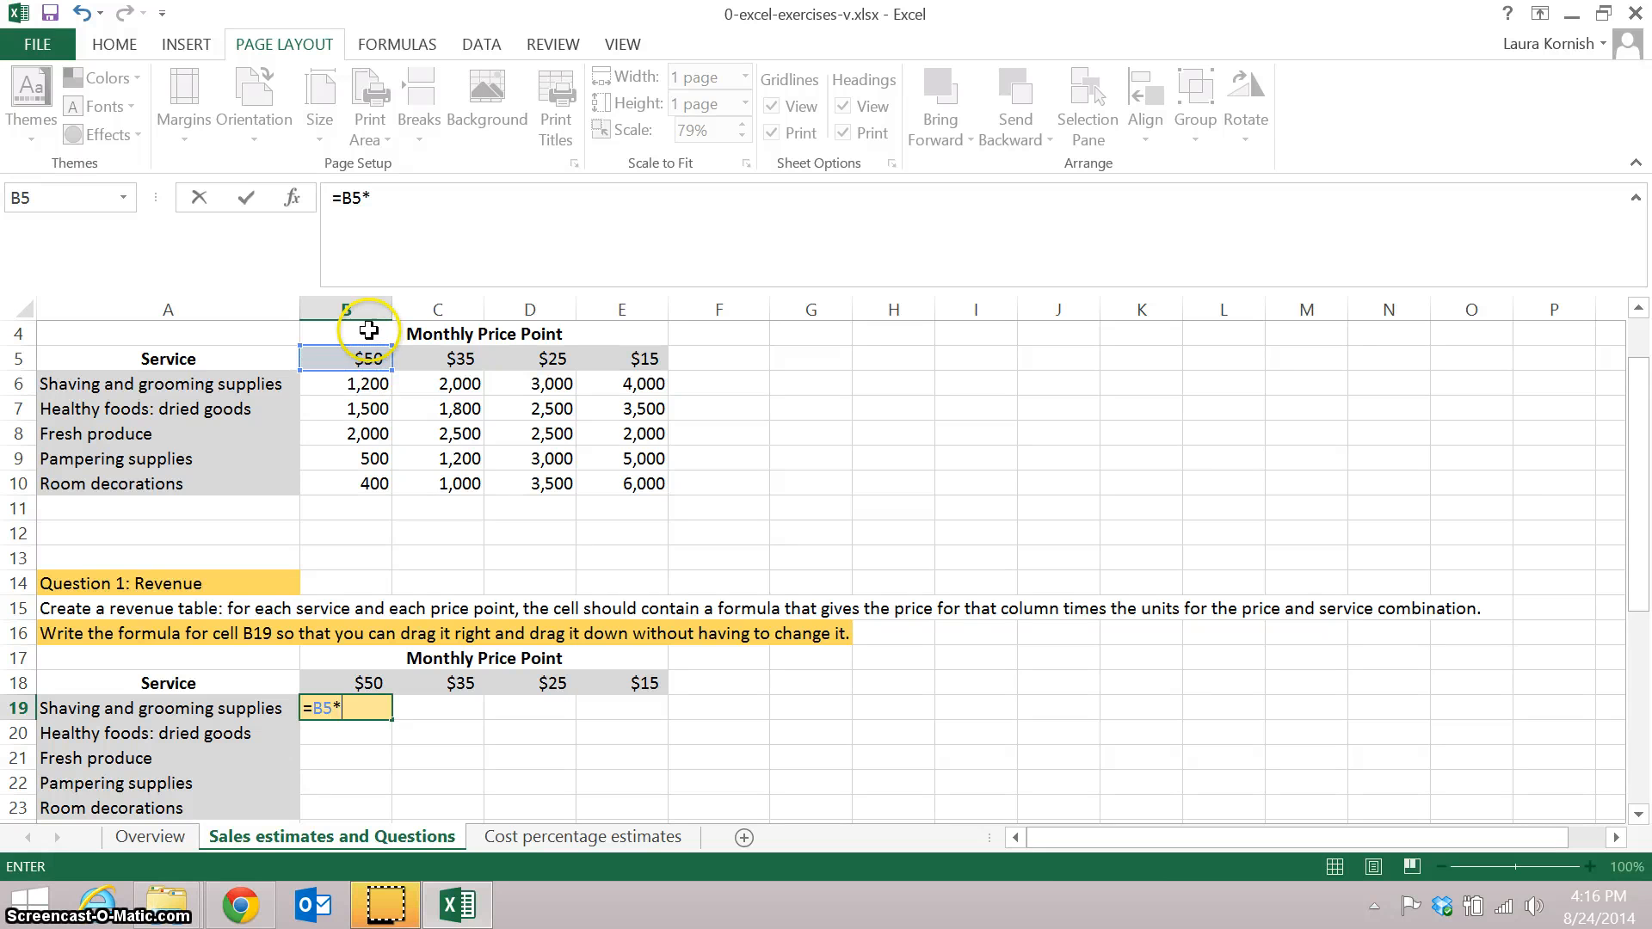
left_click(358, 383)
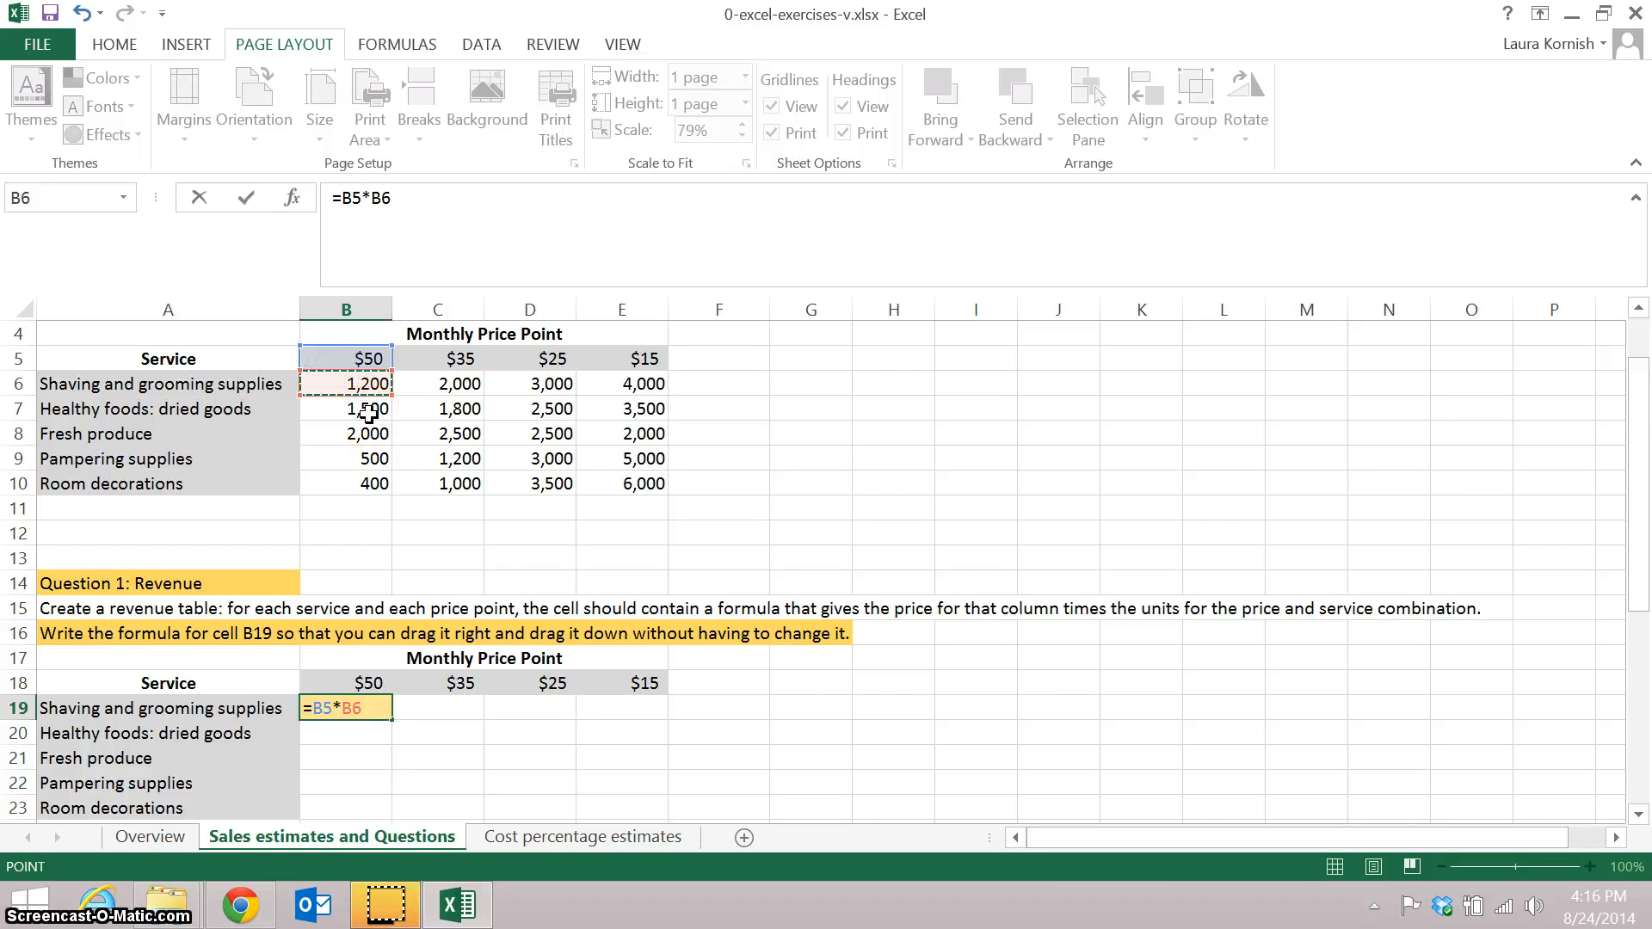
key("Return")
left_click(319, 726)
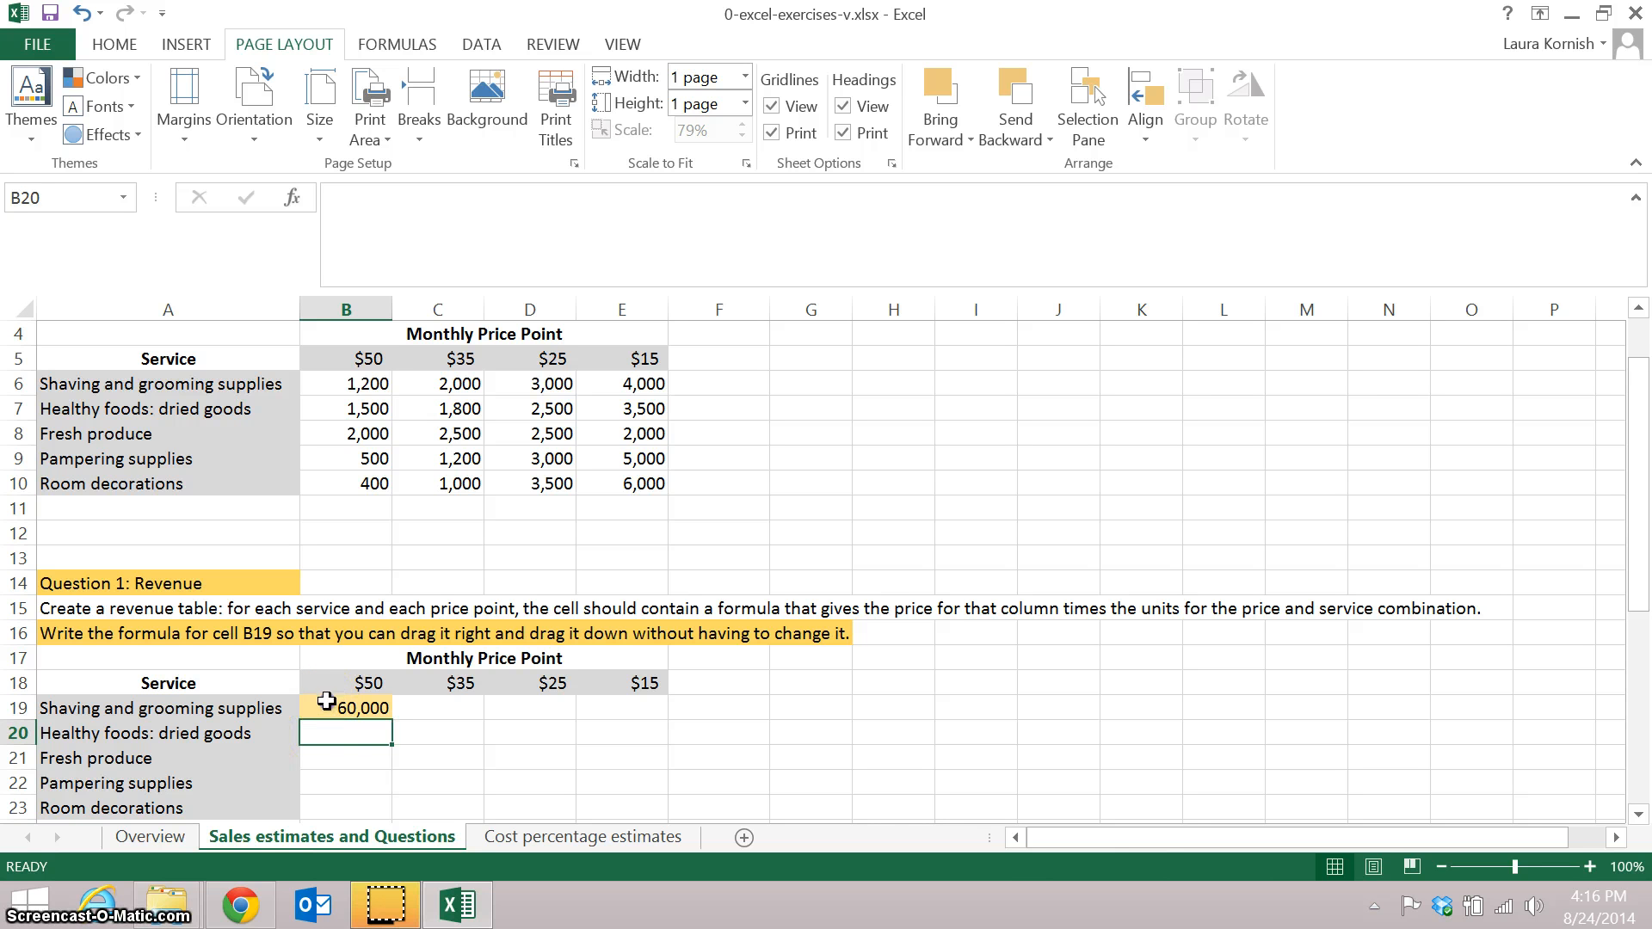
left_click(326, 703)
double_click(325, 704)
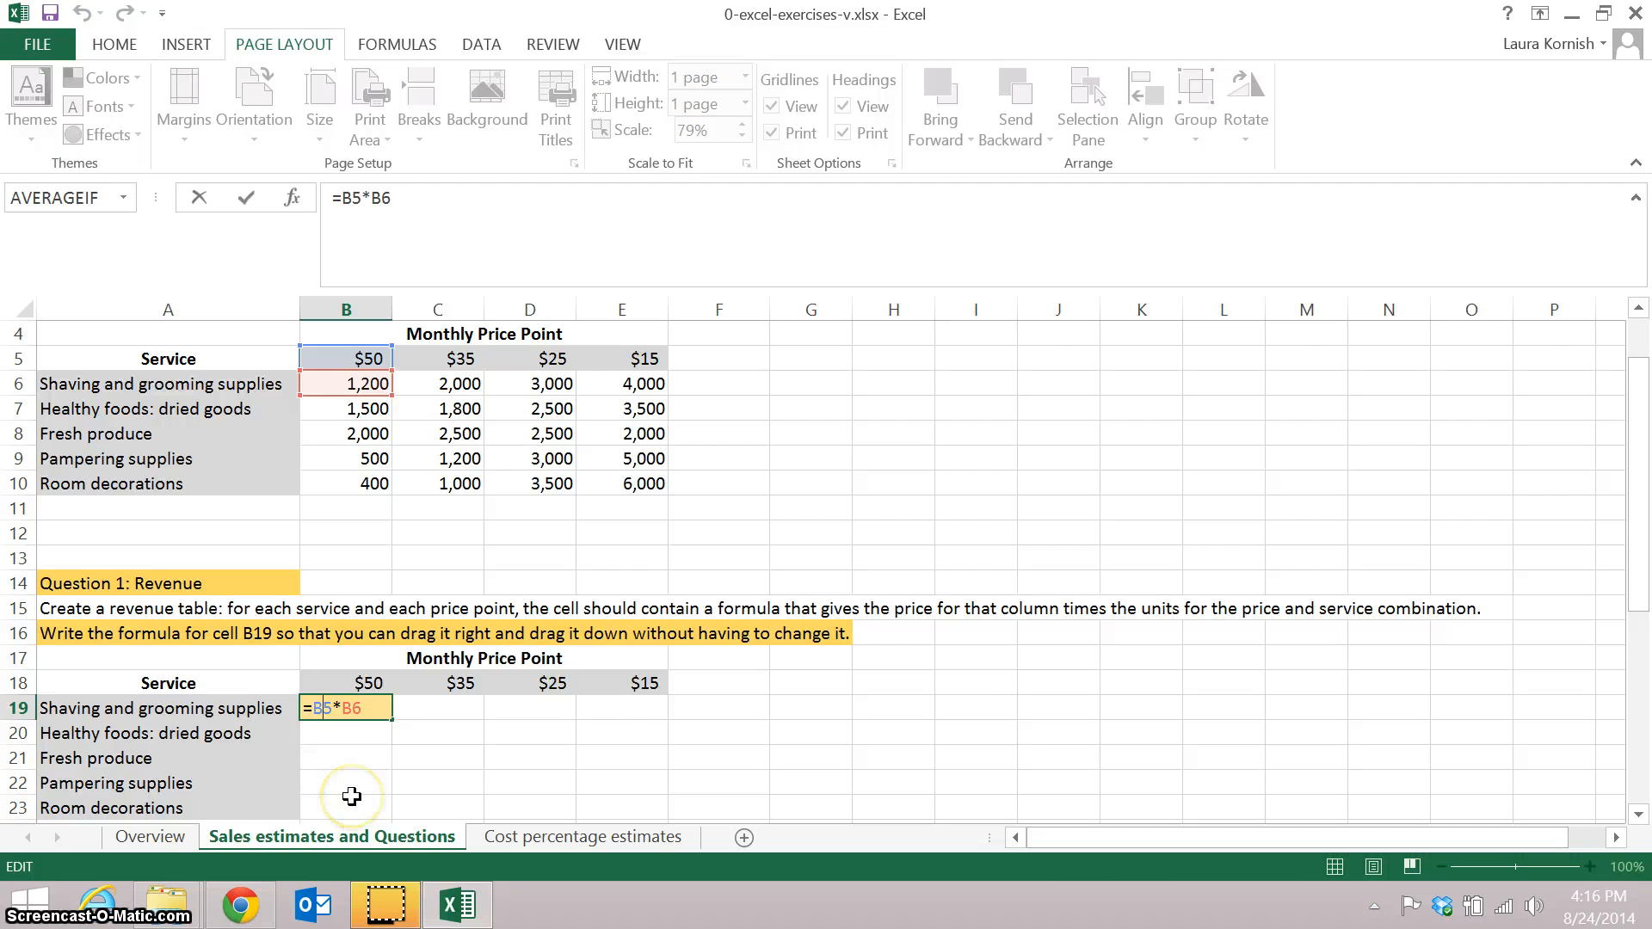
key("Return")
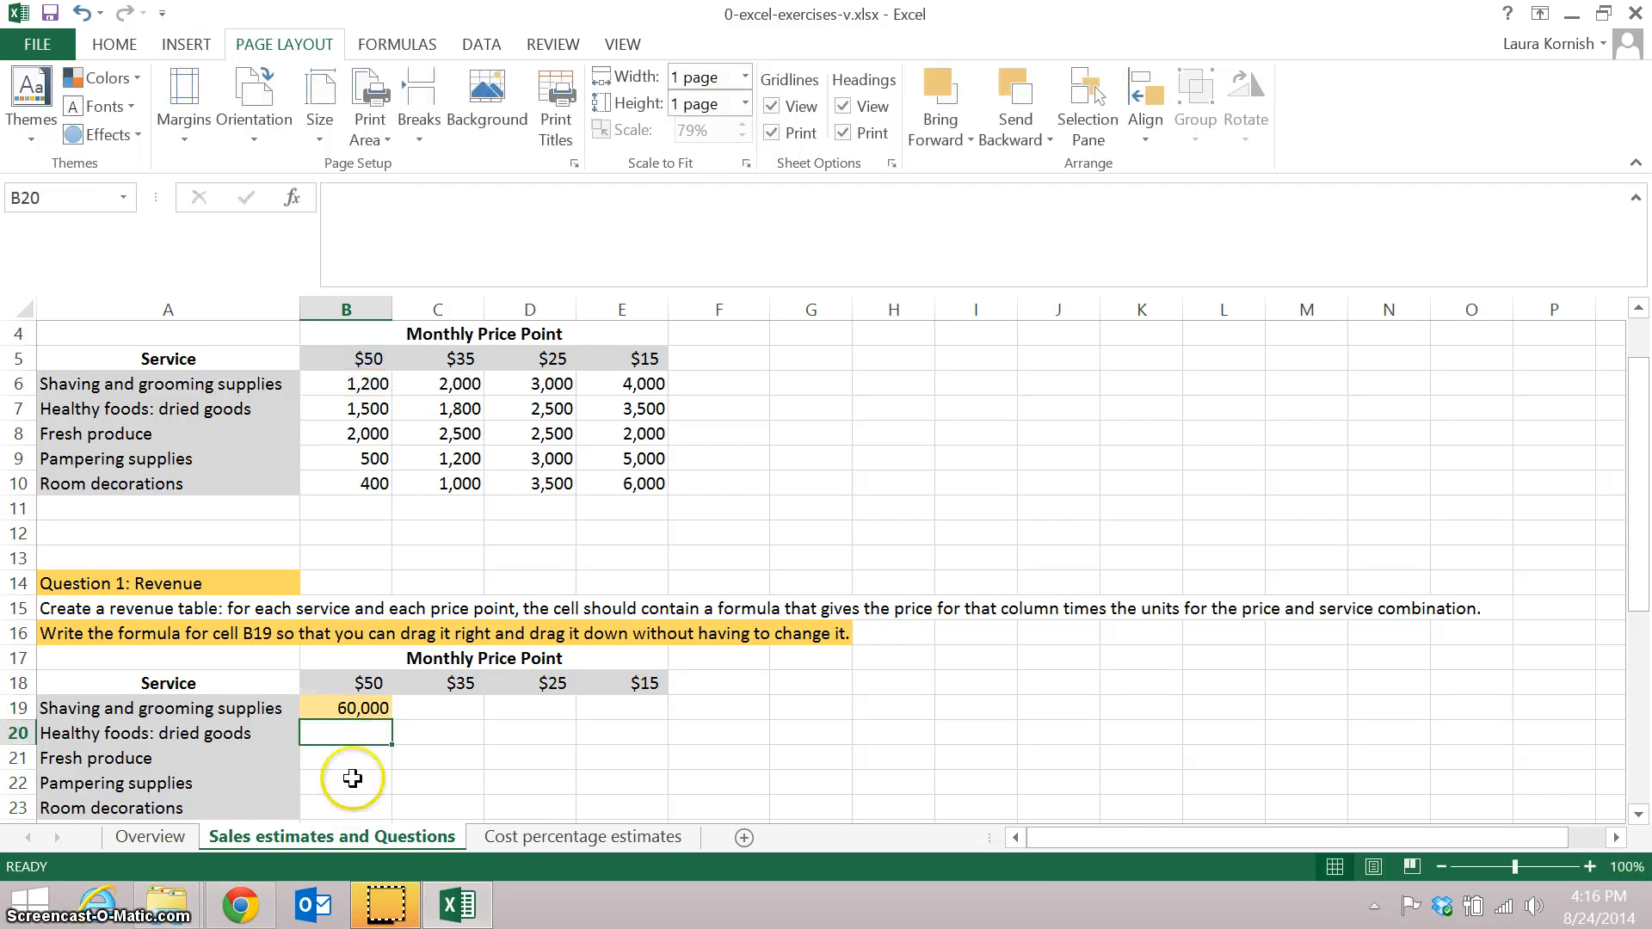
- Fill the formula from B19 across into C19 and inspect the copied cell references
left_click(368, 704)
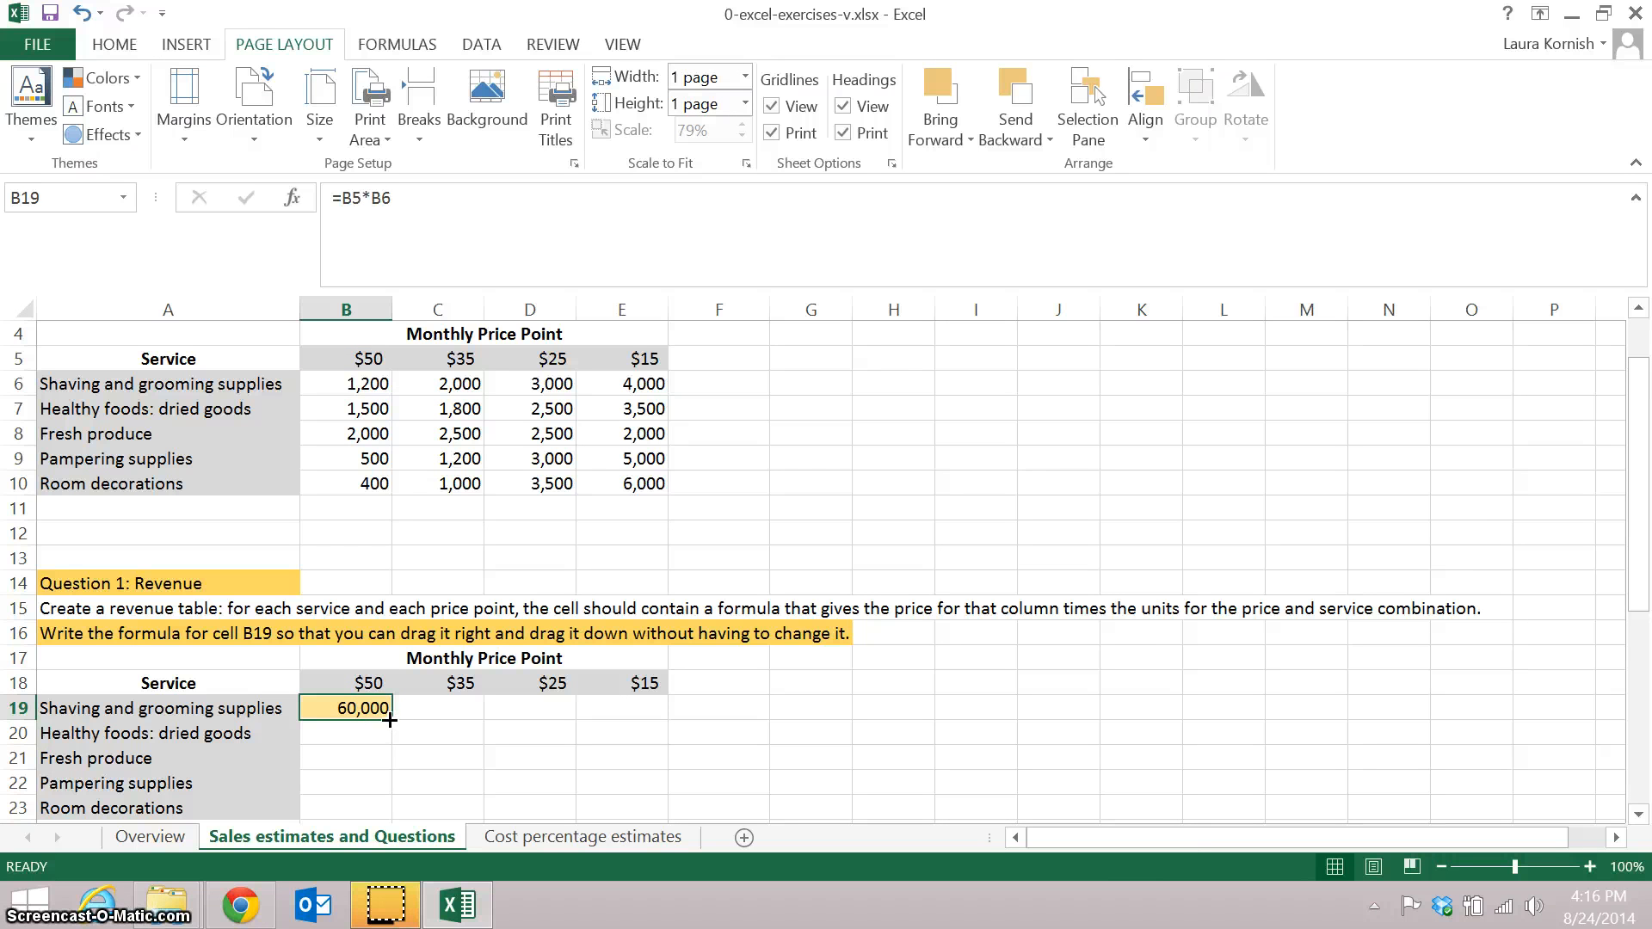
left_click_drag(389, 719, 469, 719)
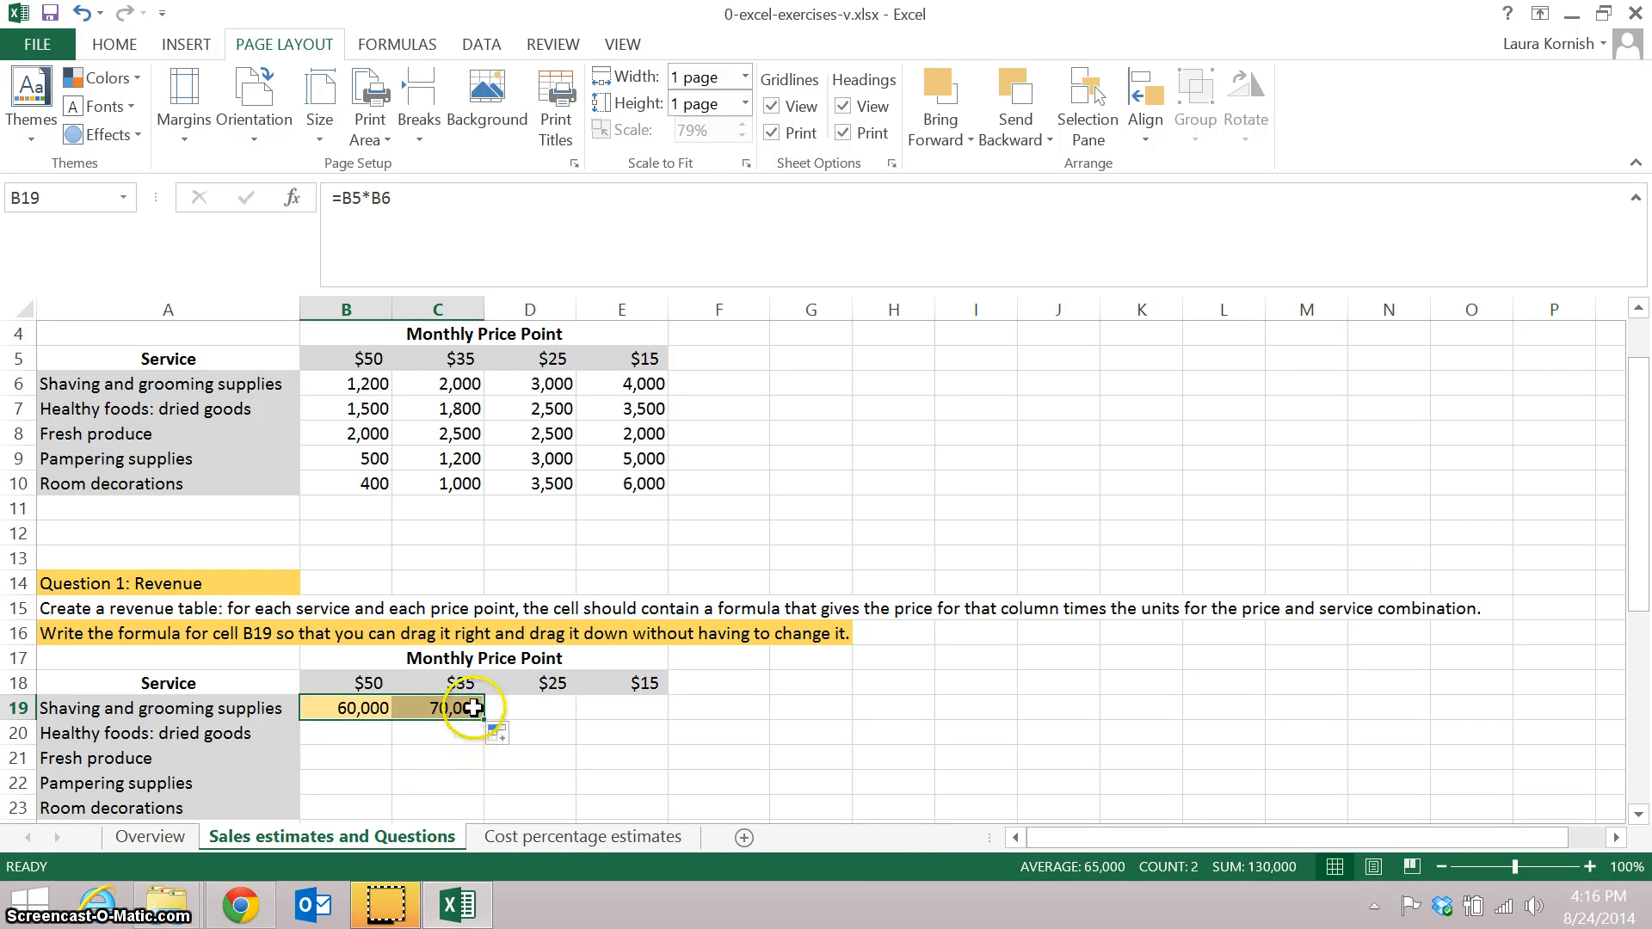
double_click(468, 714)
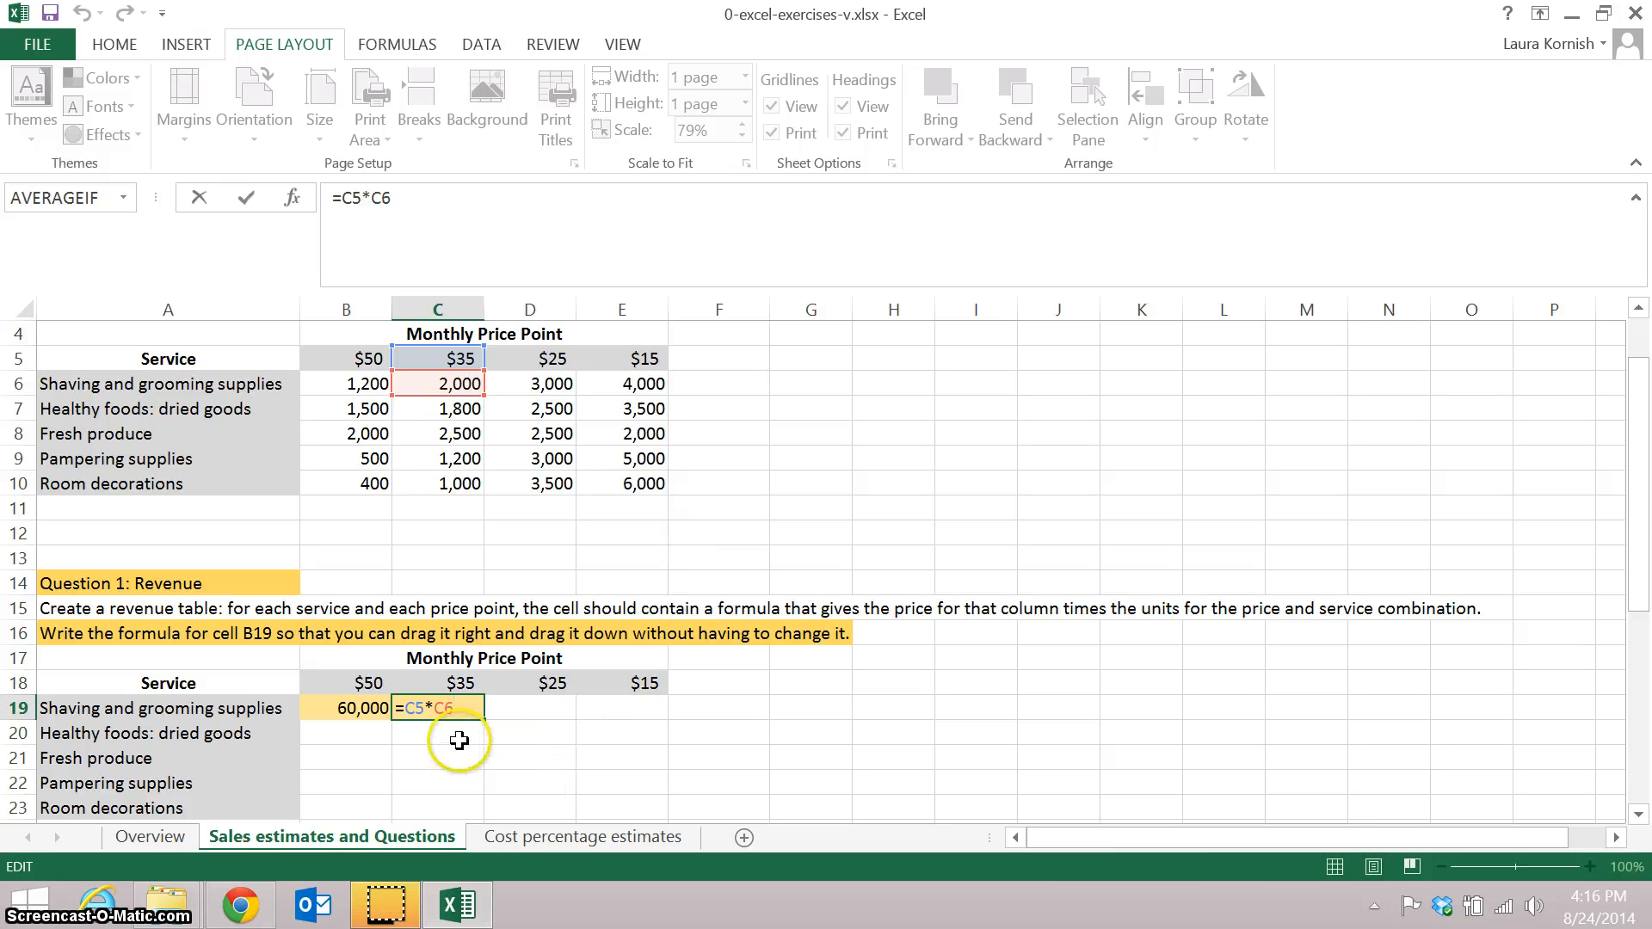
key("Return")
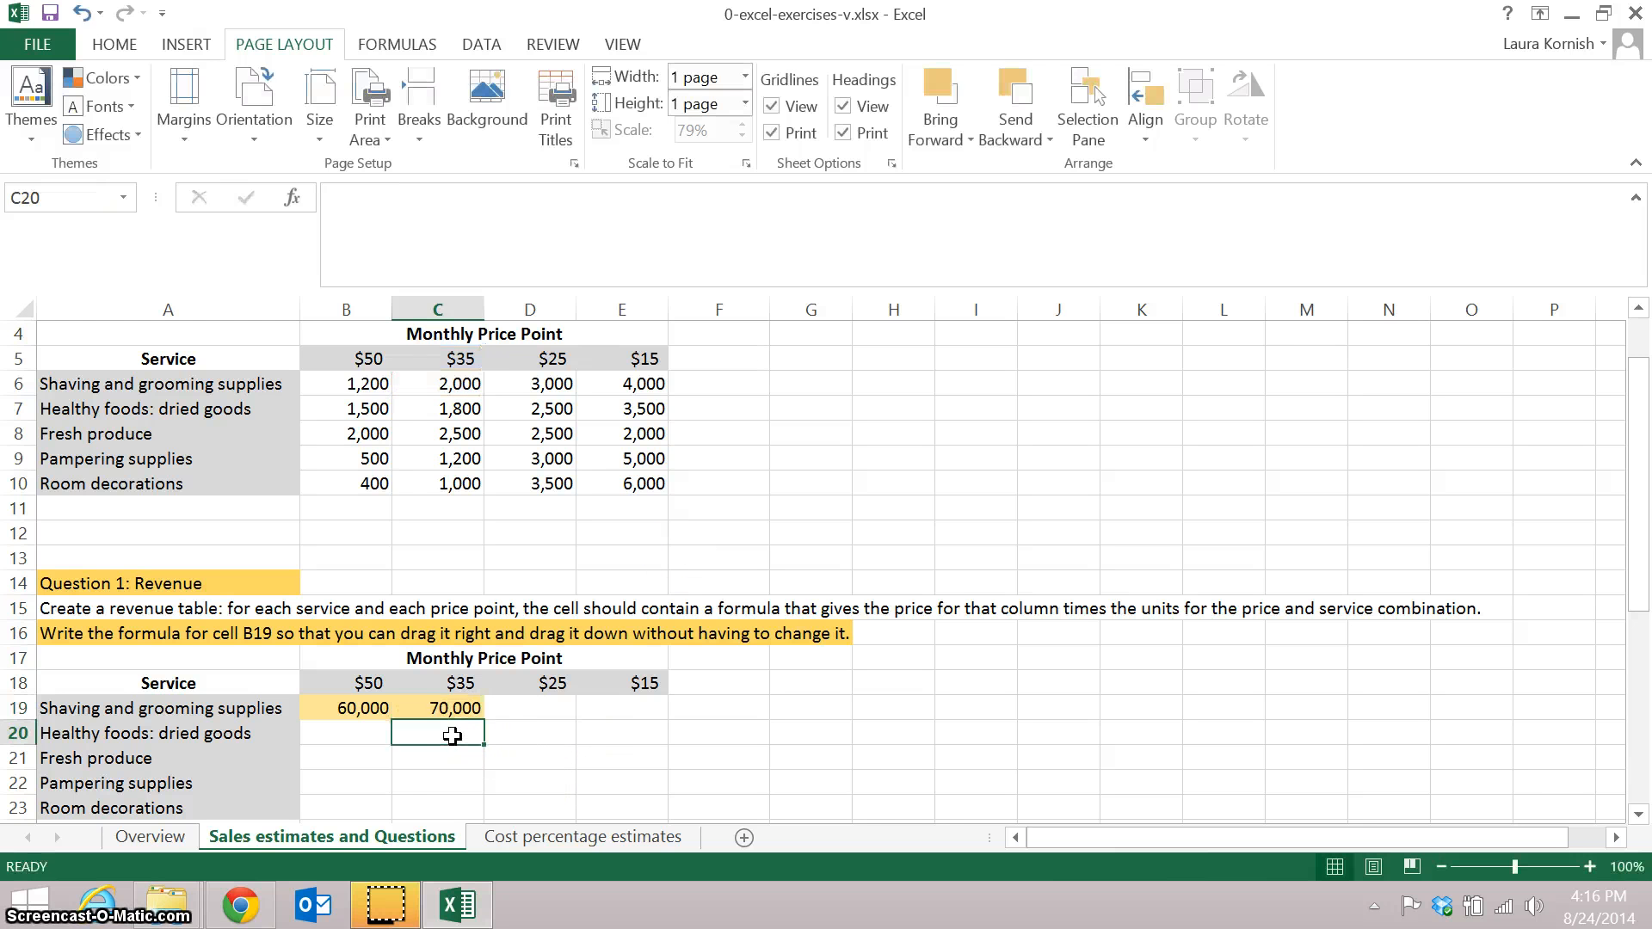
- Fill the formula from B19 down into B20 and inspect which cells the copy multiplies
left_click(366, 701)
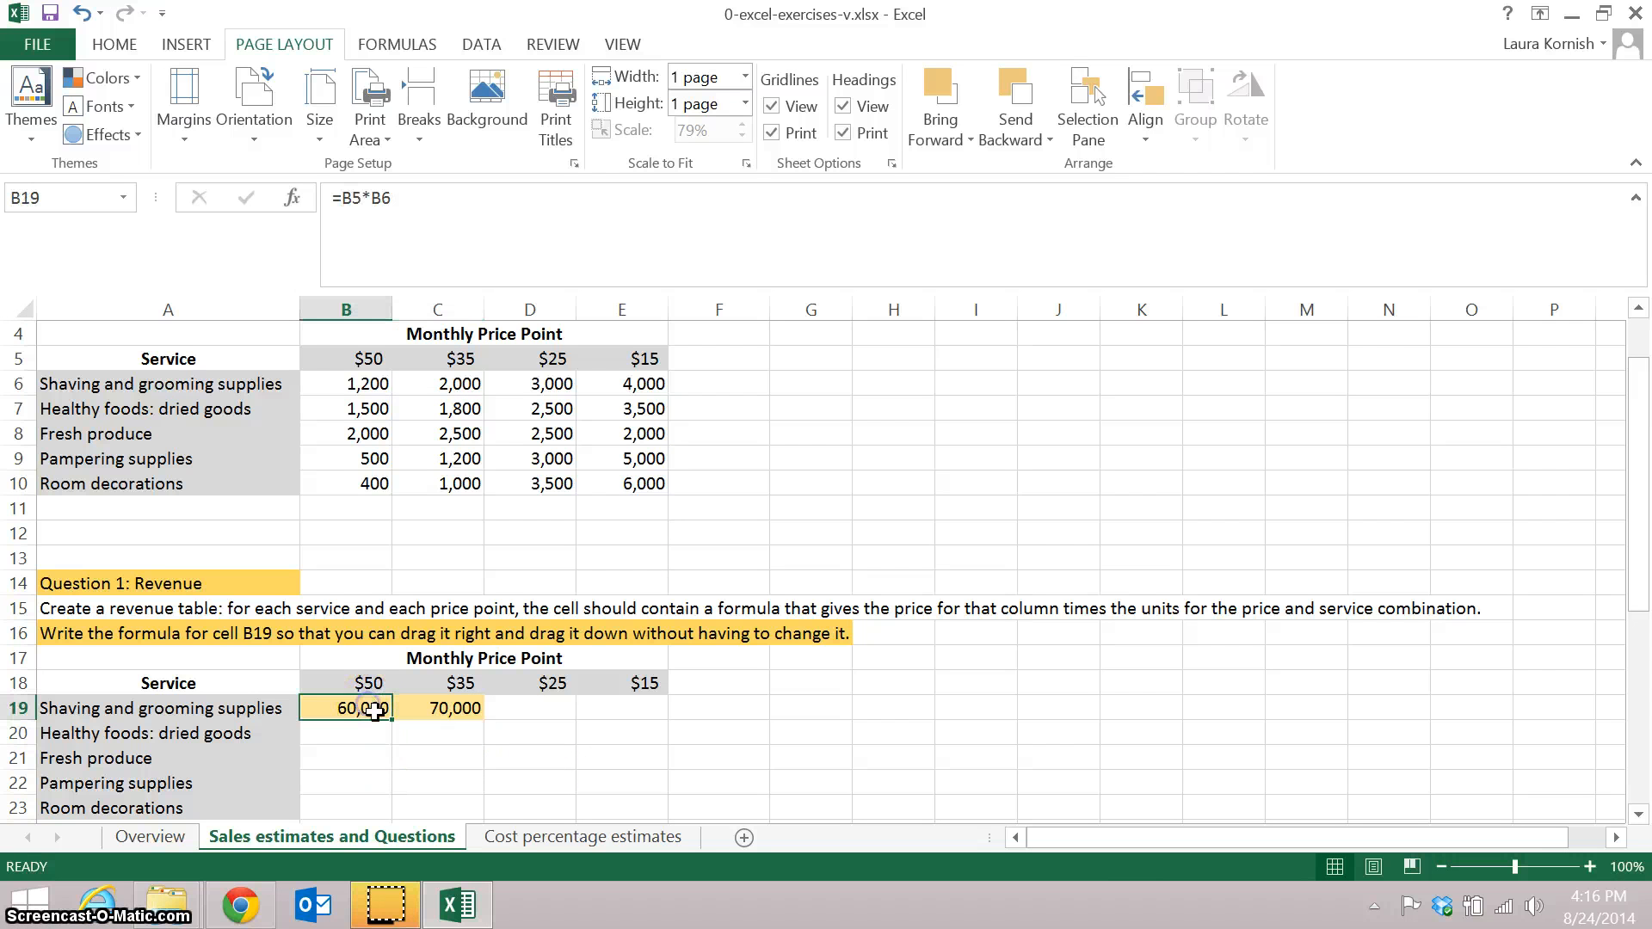
left_click_drag(392, 721, 390, 745)
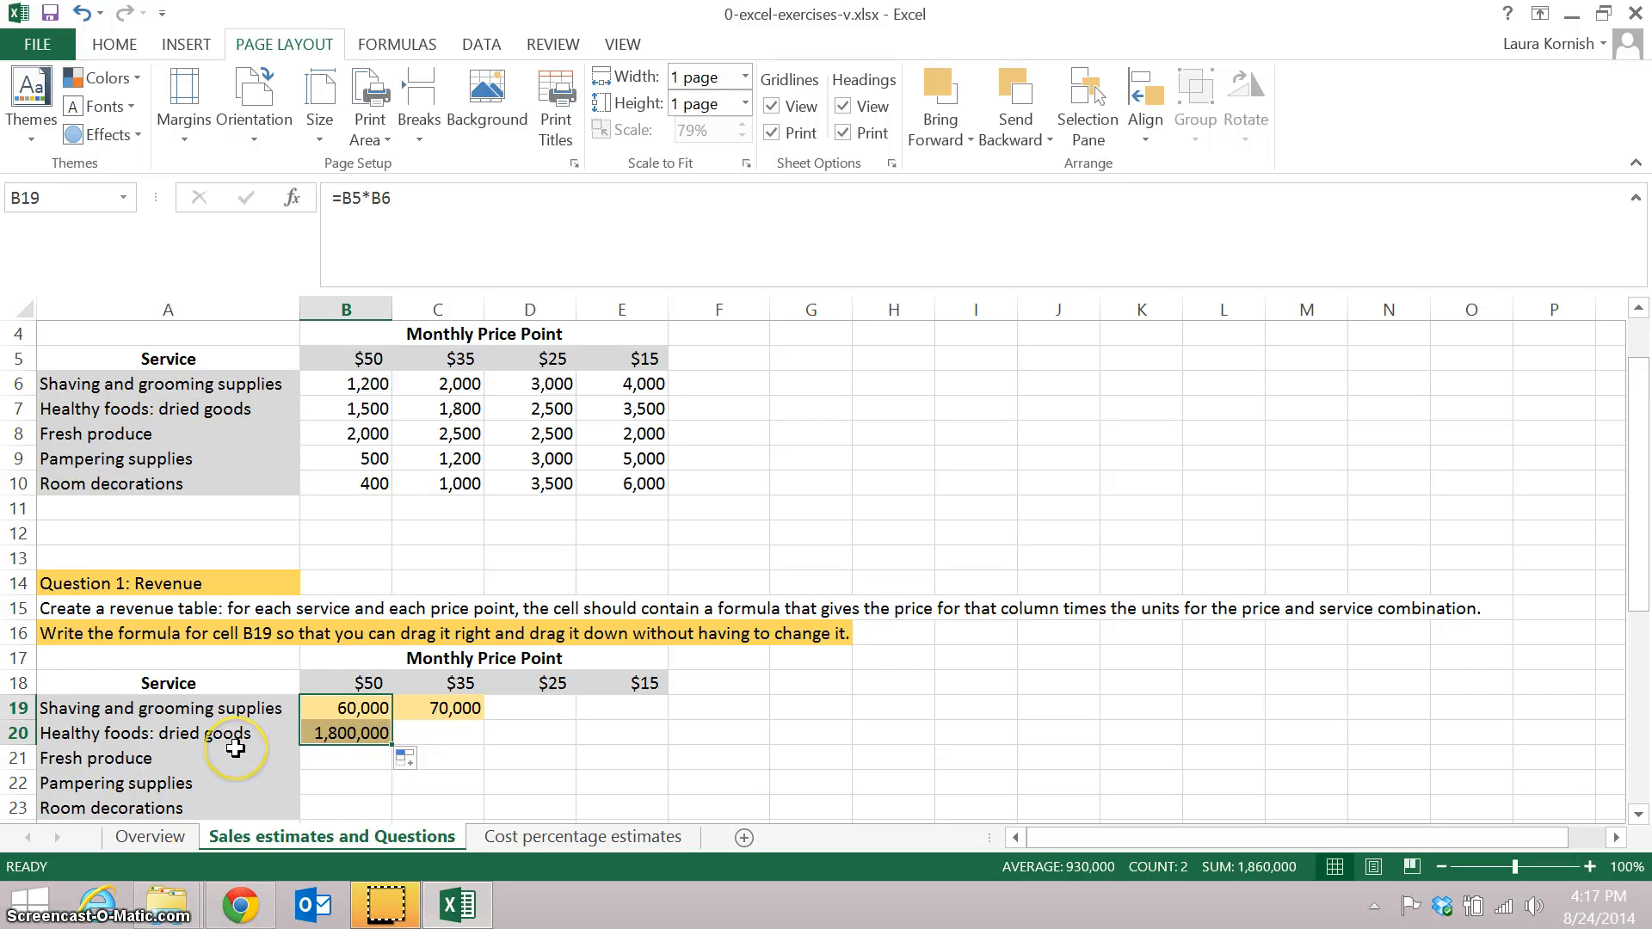
left_click(379, 736)
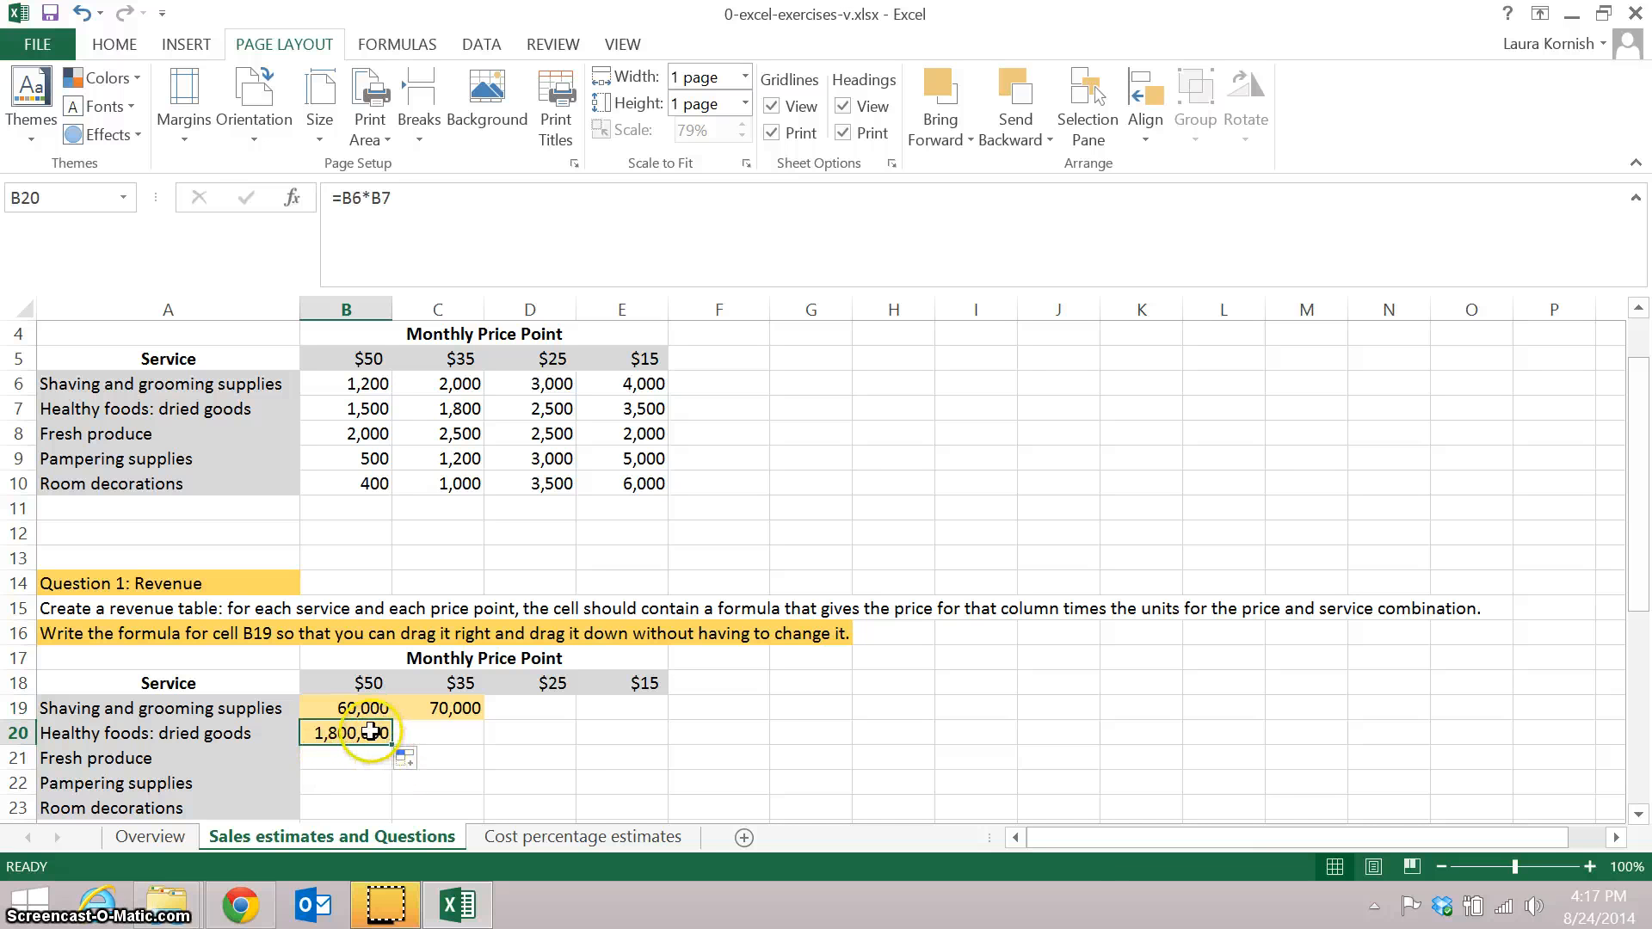
double_click(383, 737)
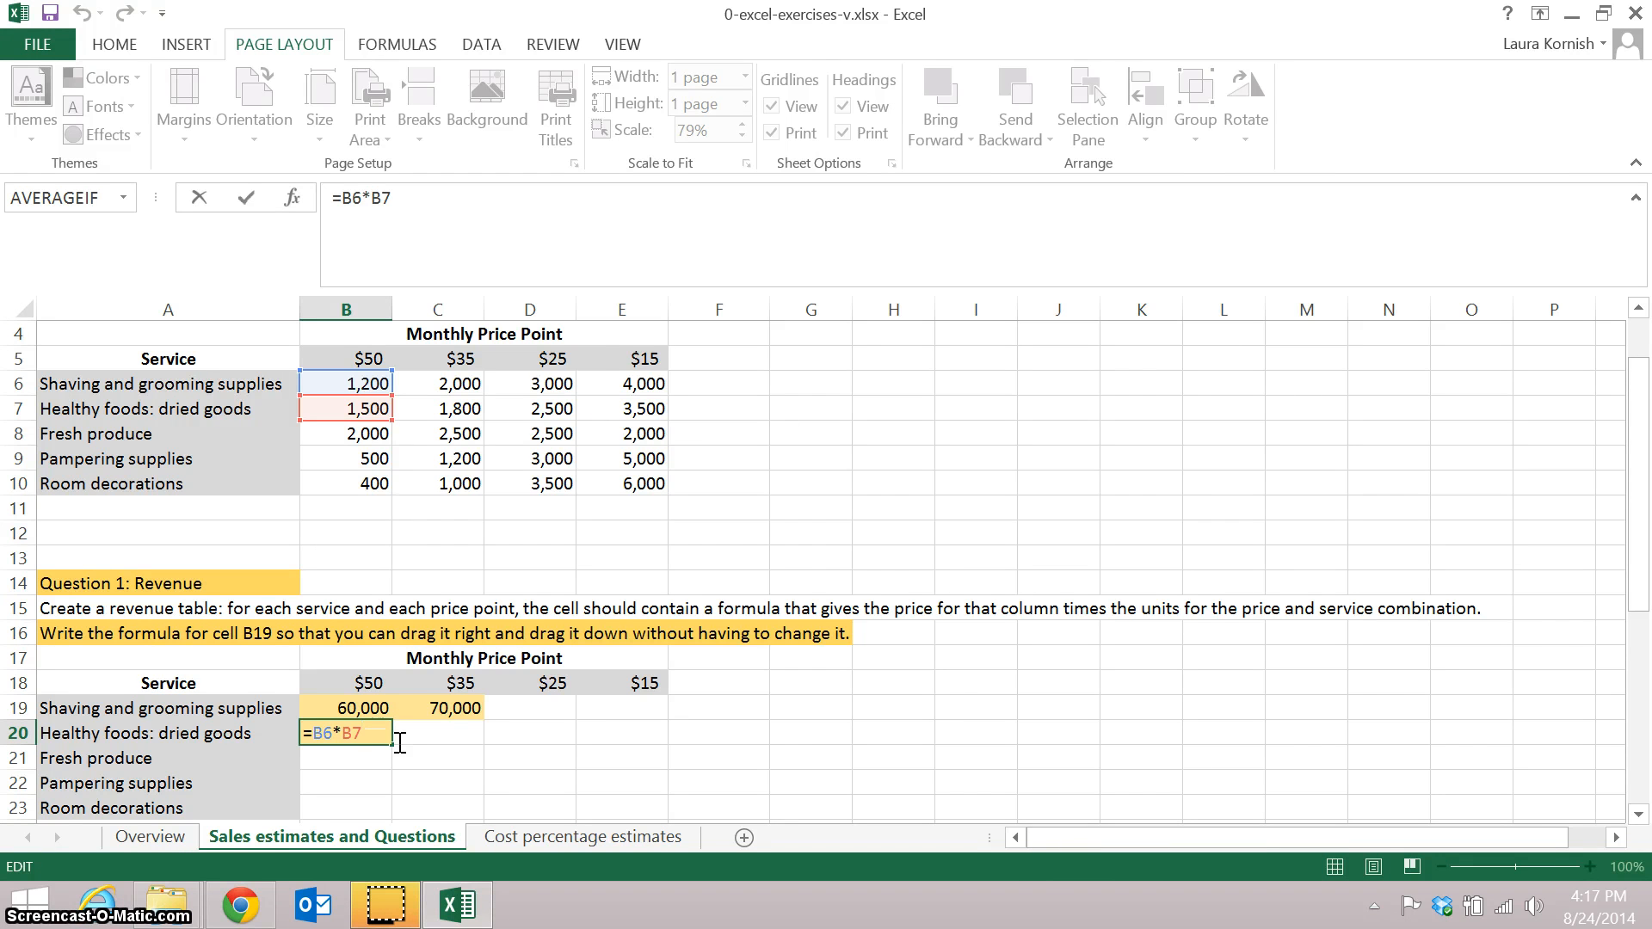
key("Return")
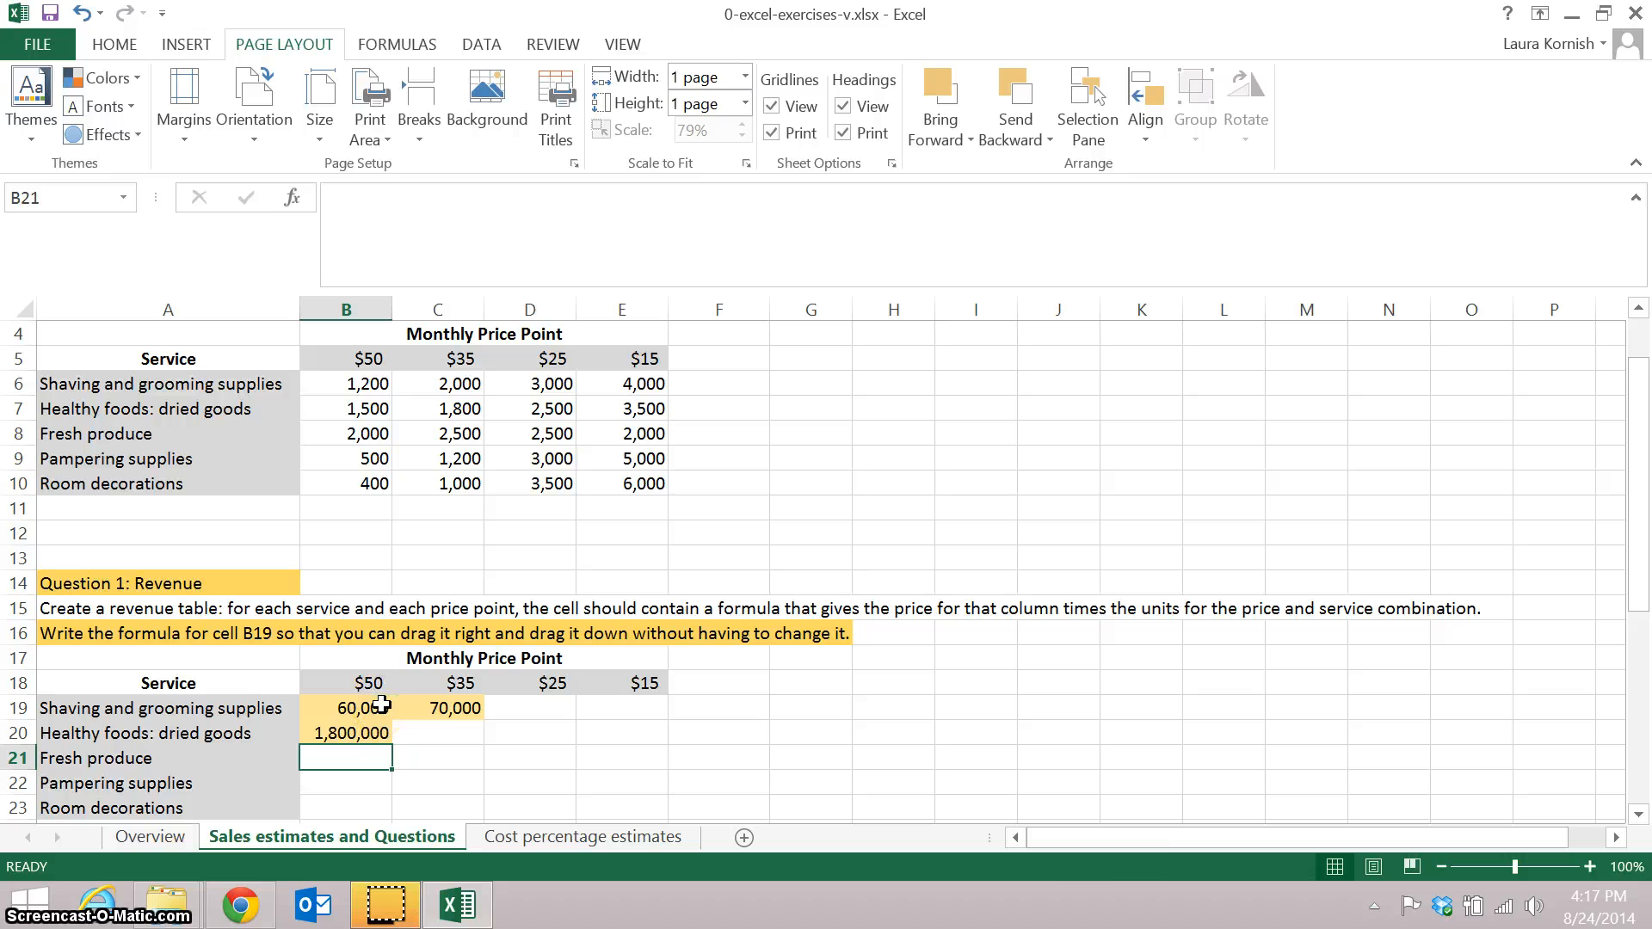
- Lock the price row in B19 by changing its formula to =B$5*B6
double_click(381, 706)
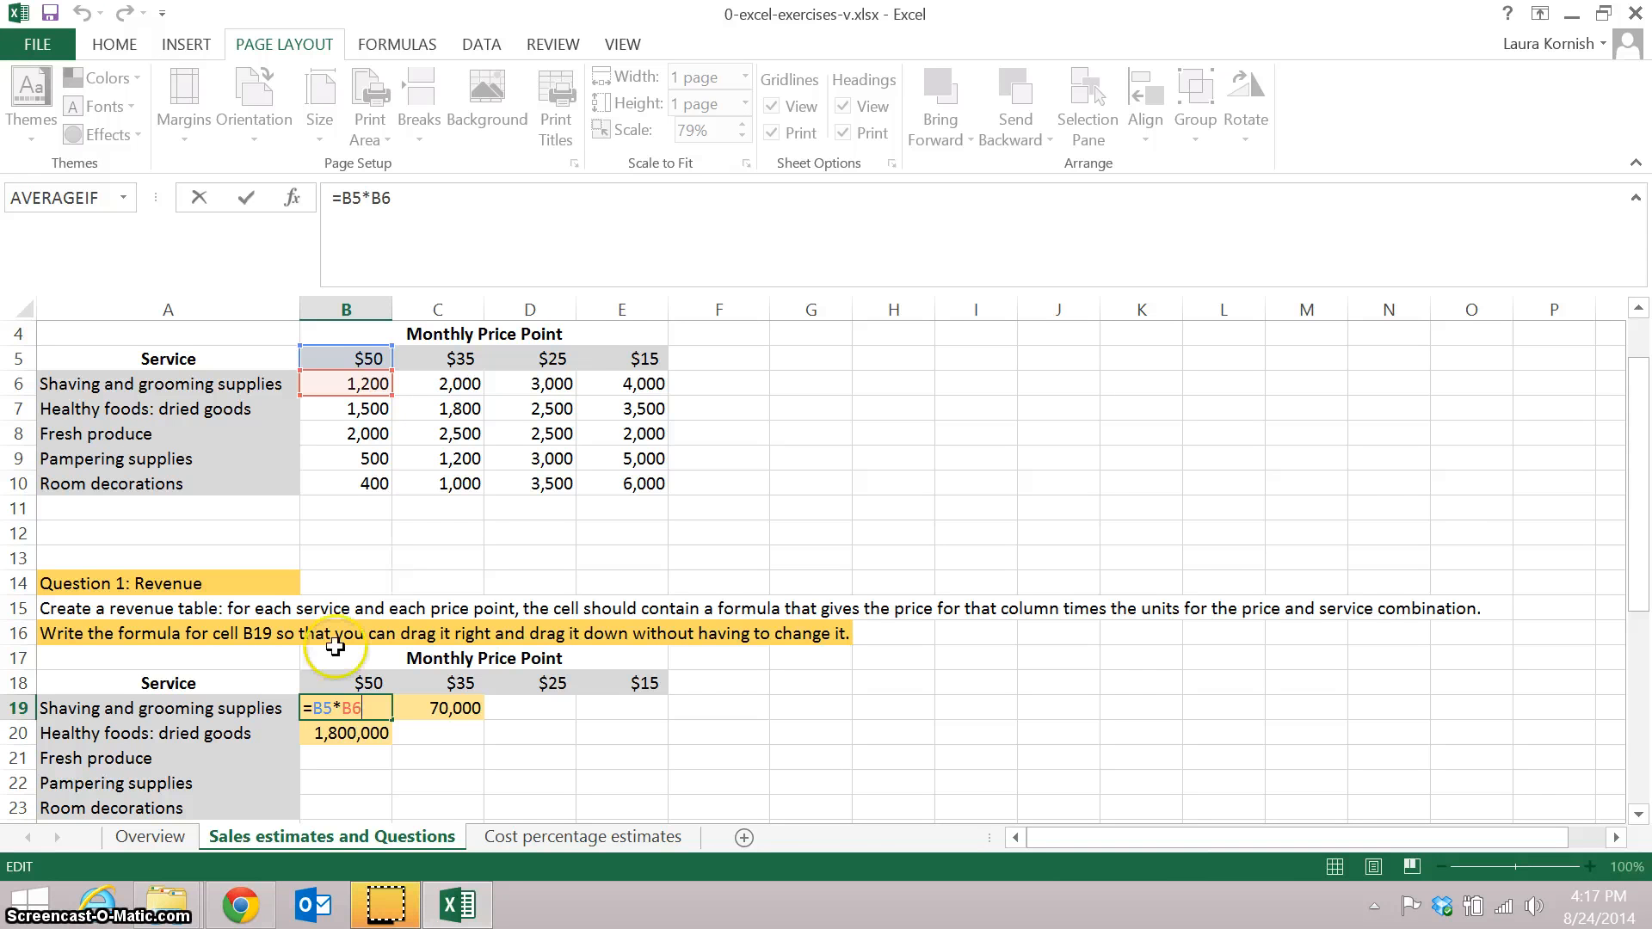
left_click(329, 707)
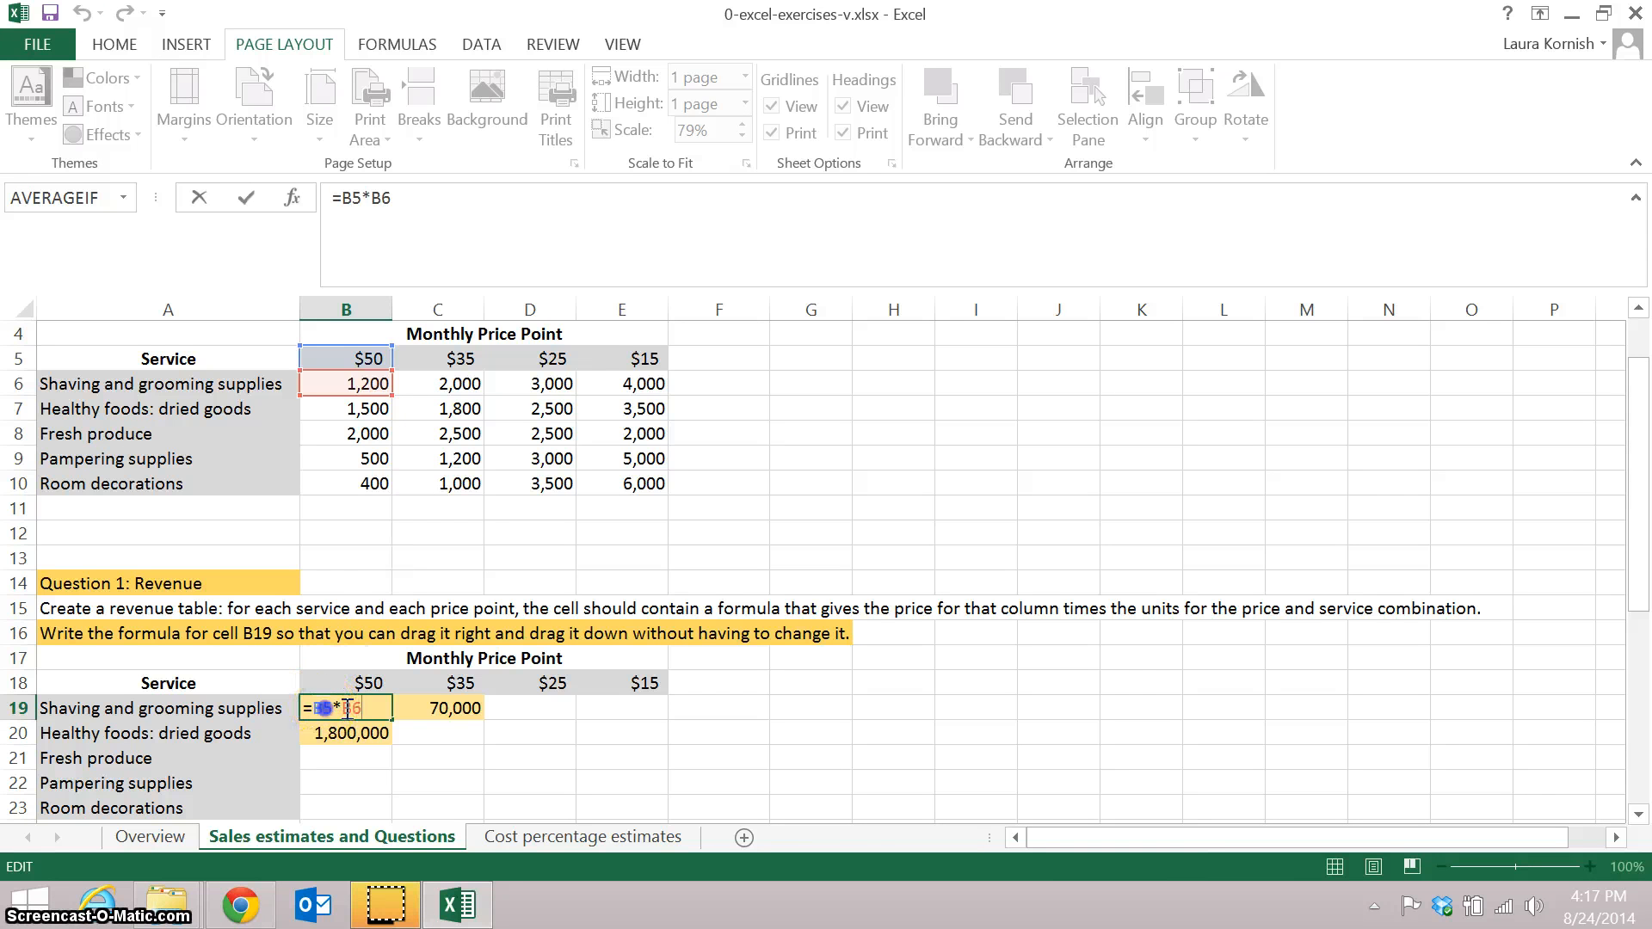
type("$")
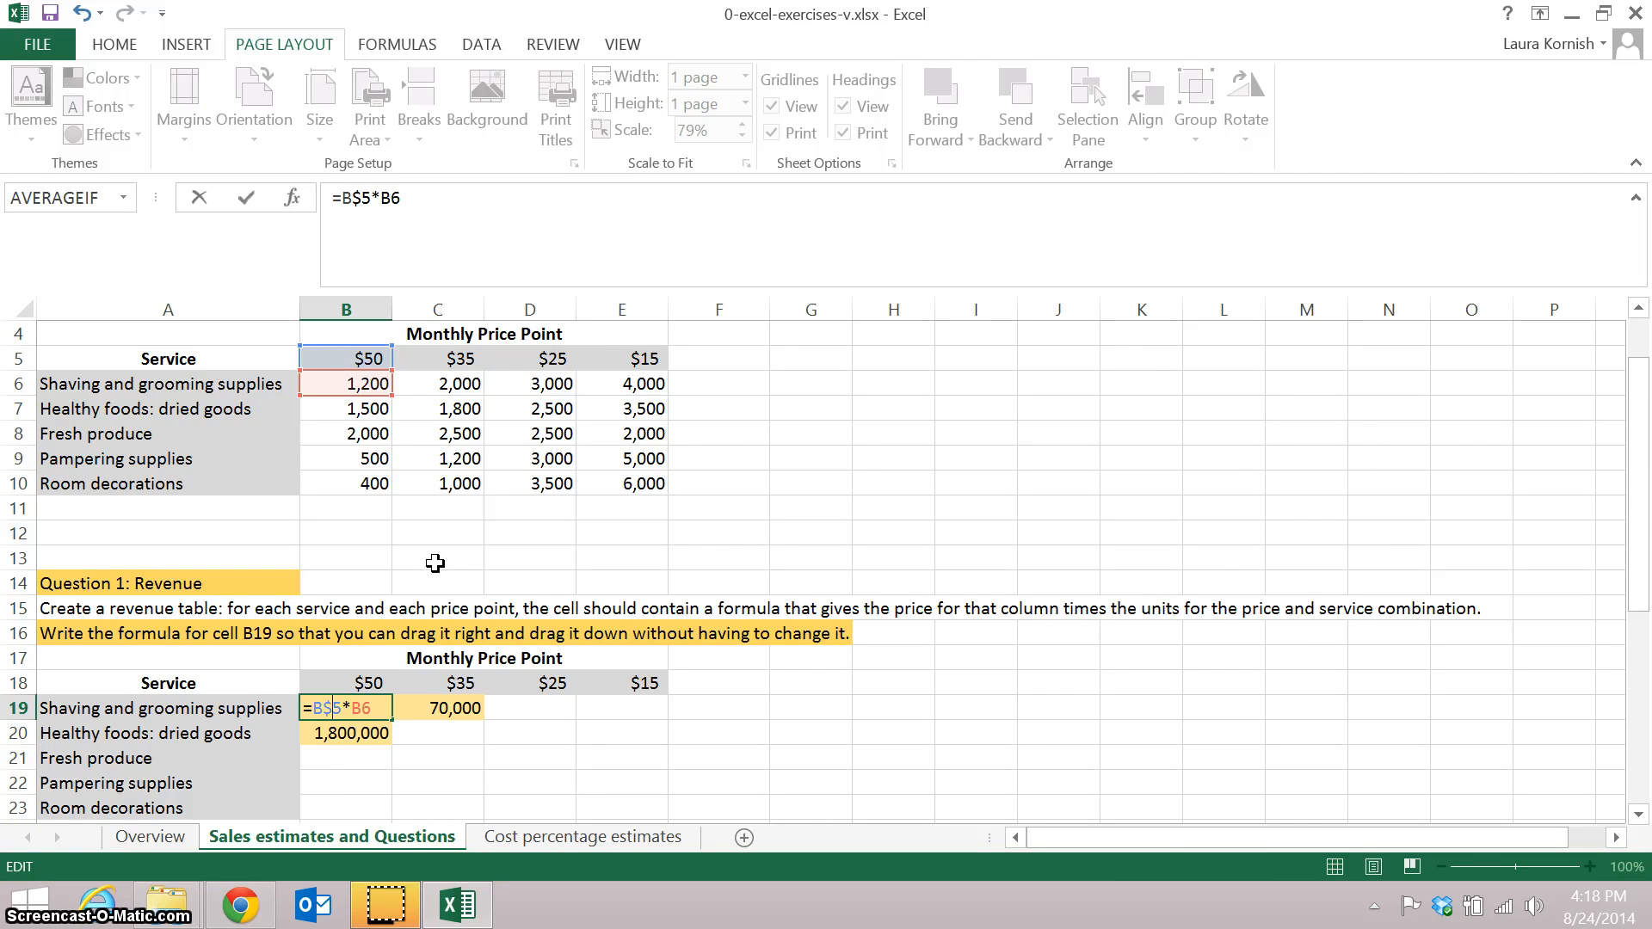
key("Return")
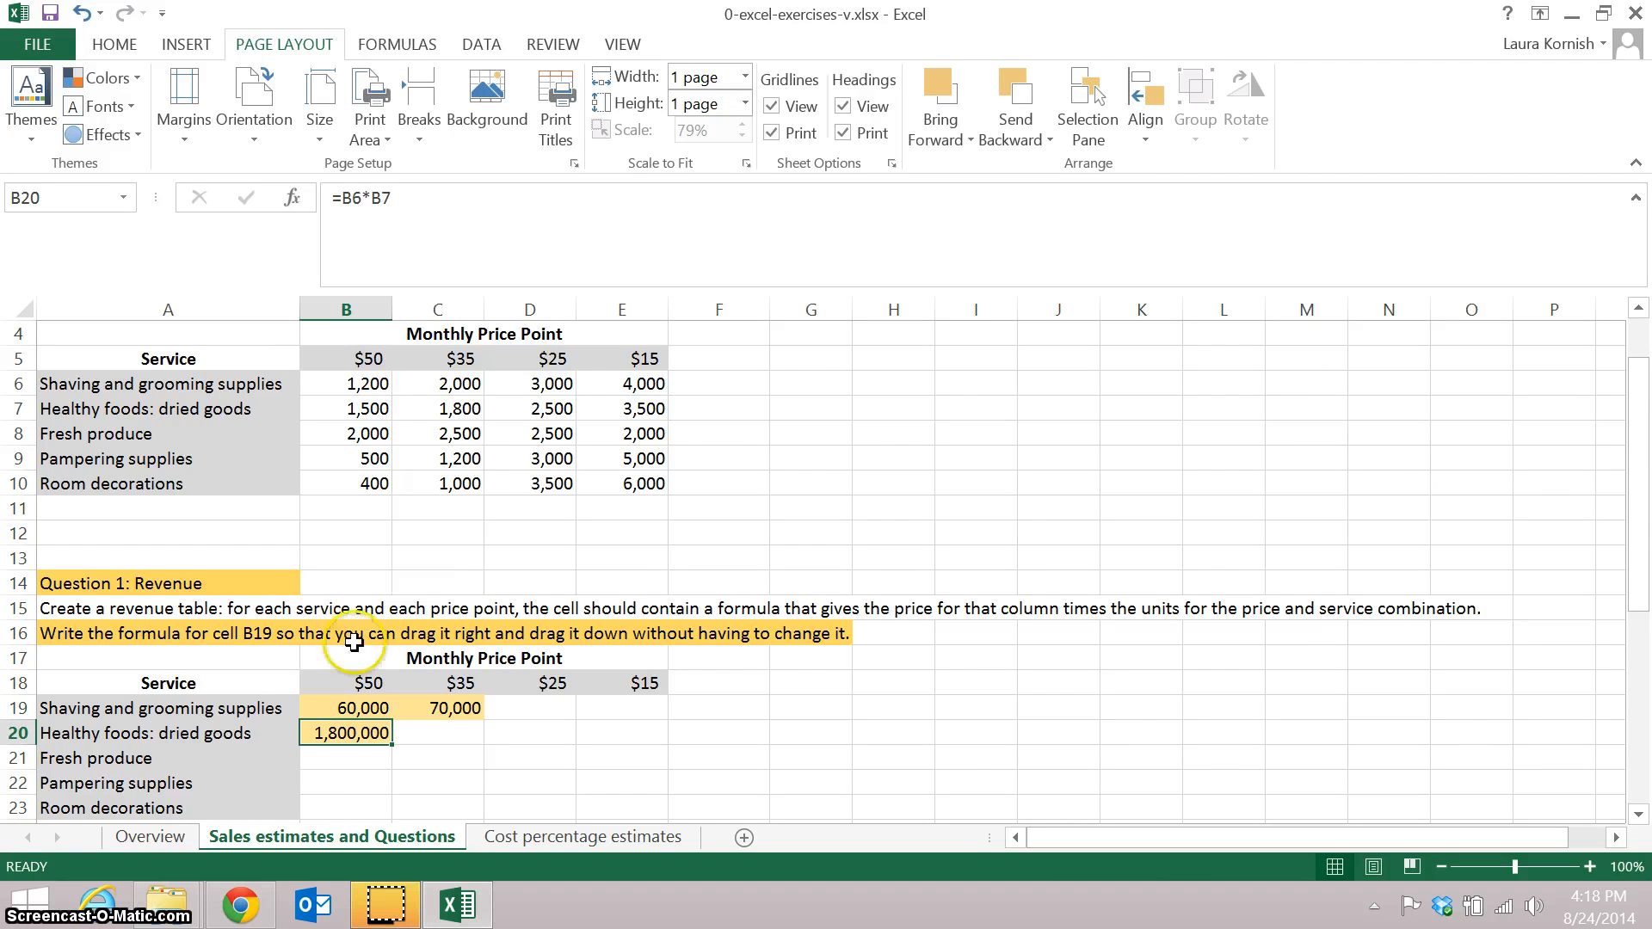
- Fill the revised B19 formula down into B20 and across into C19, checking the references in each copy
left_click(326, 709)
left_click_drag(391, 715, 371, 734)
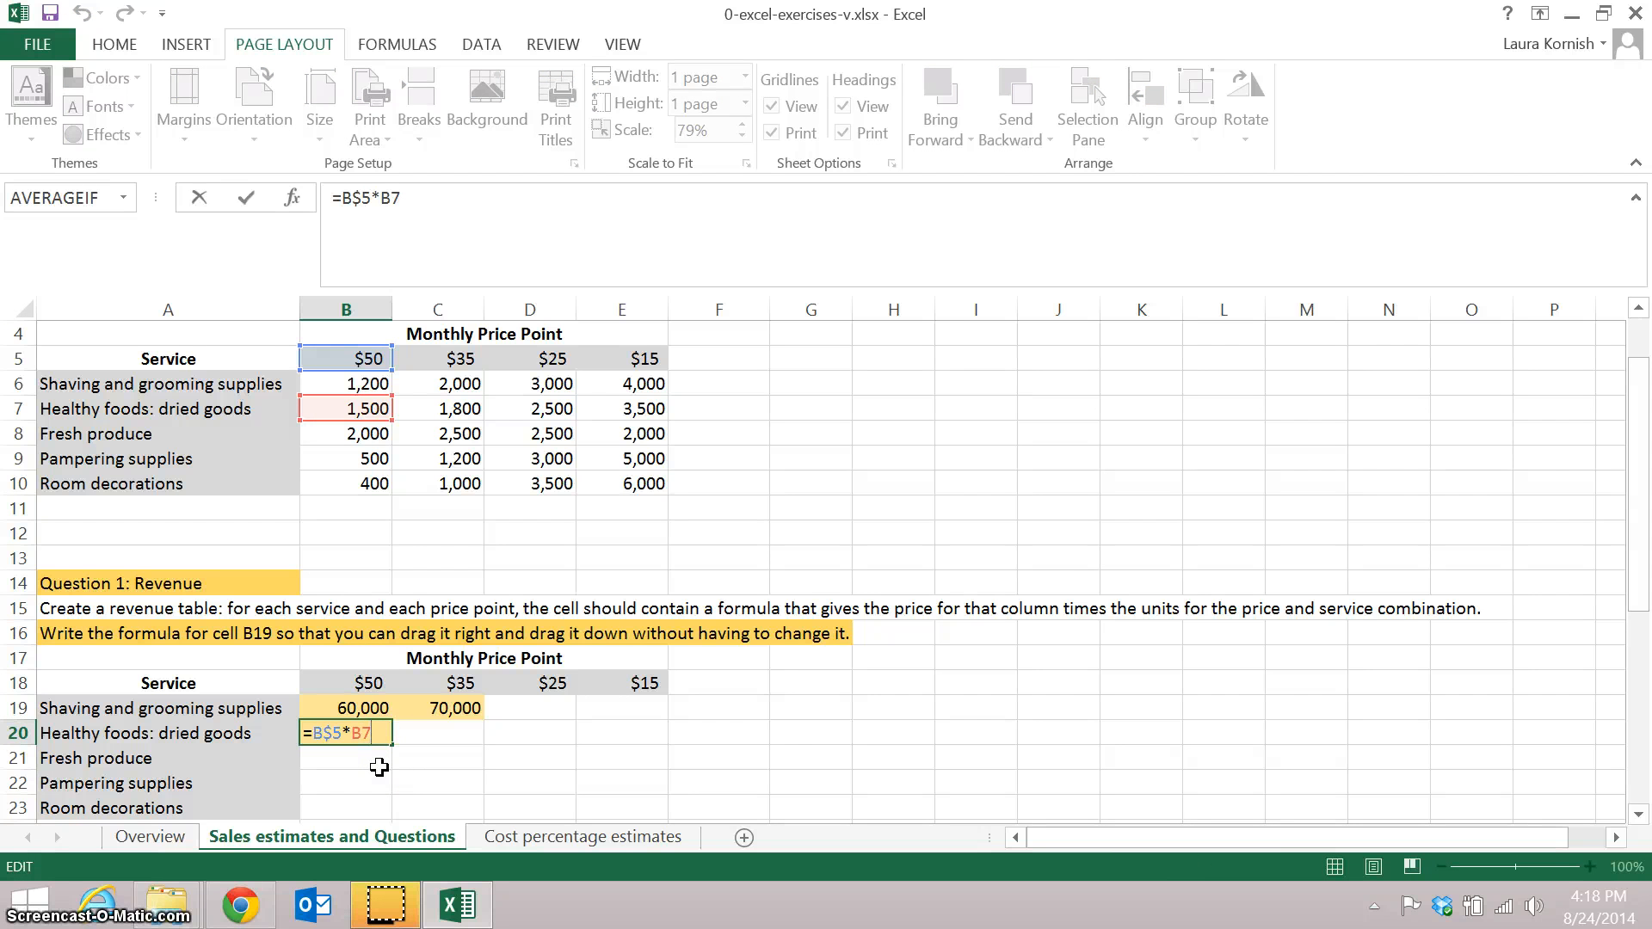
key("Return")
left_click_drag(374, 709, 473, 723)
left_click(368, 705)
double_click(473, 708)
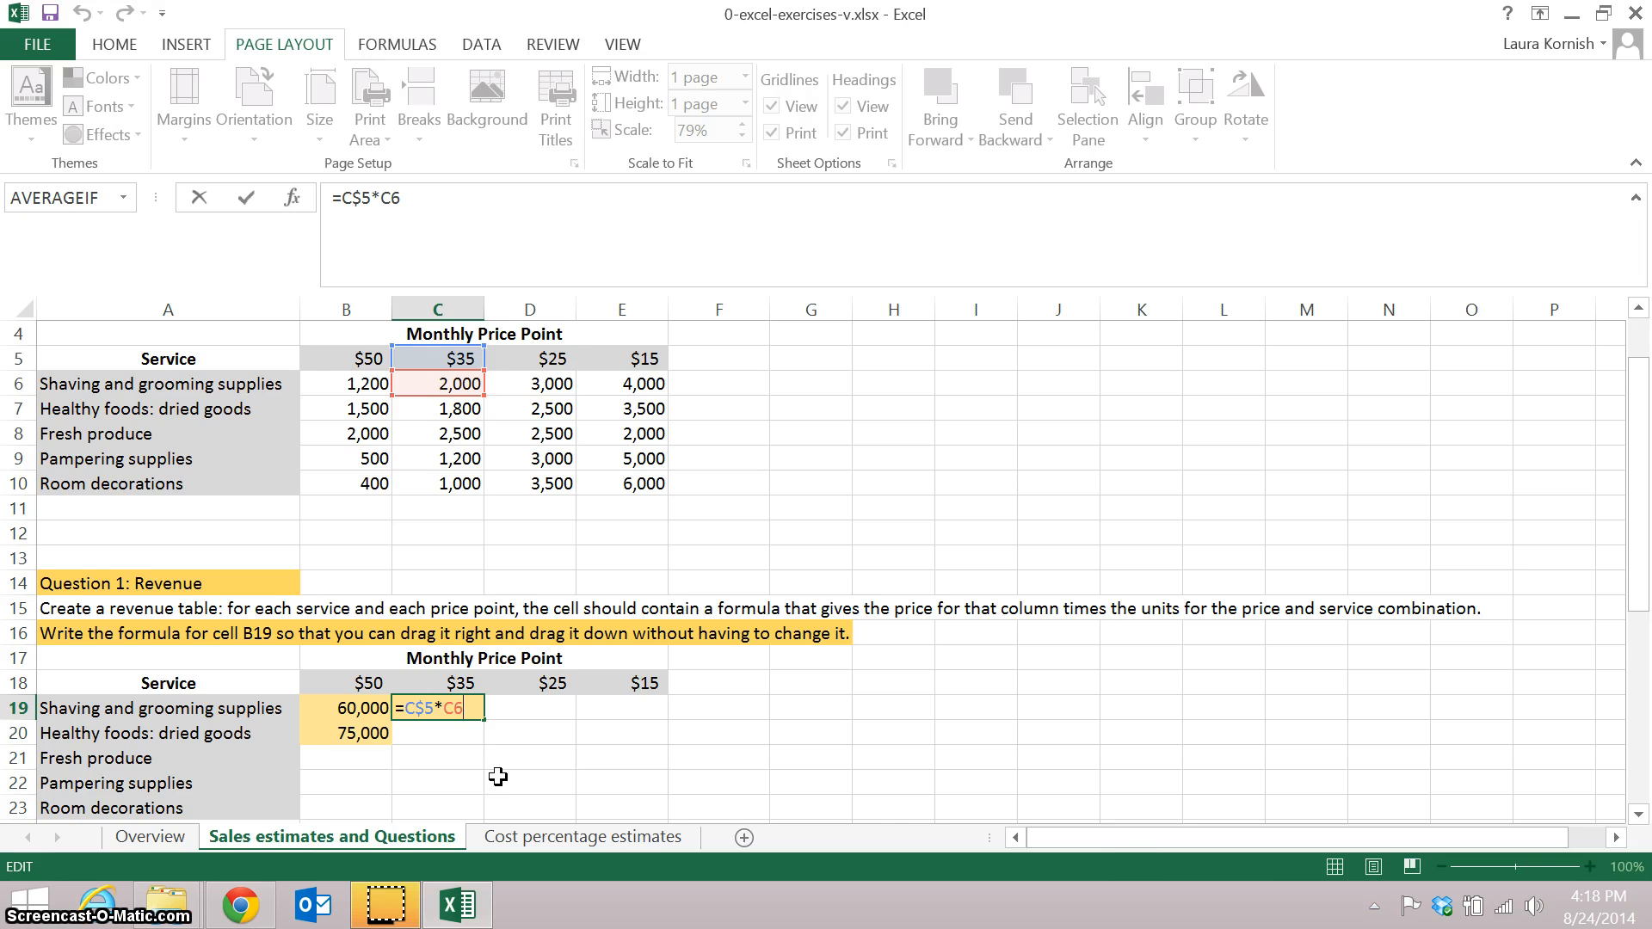
key("Return")
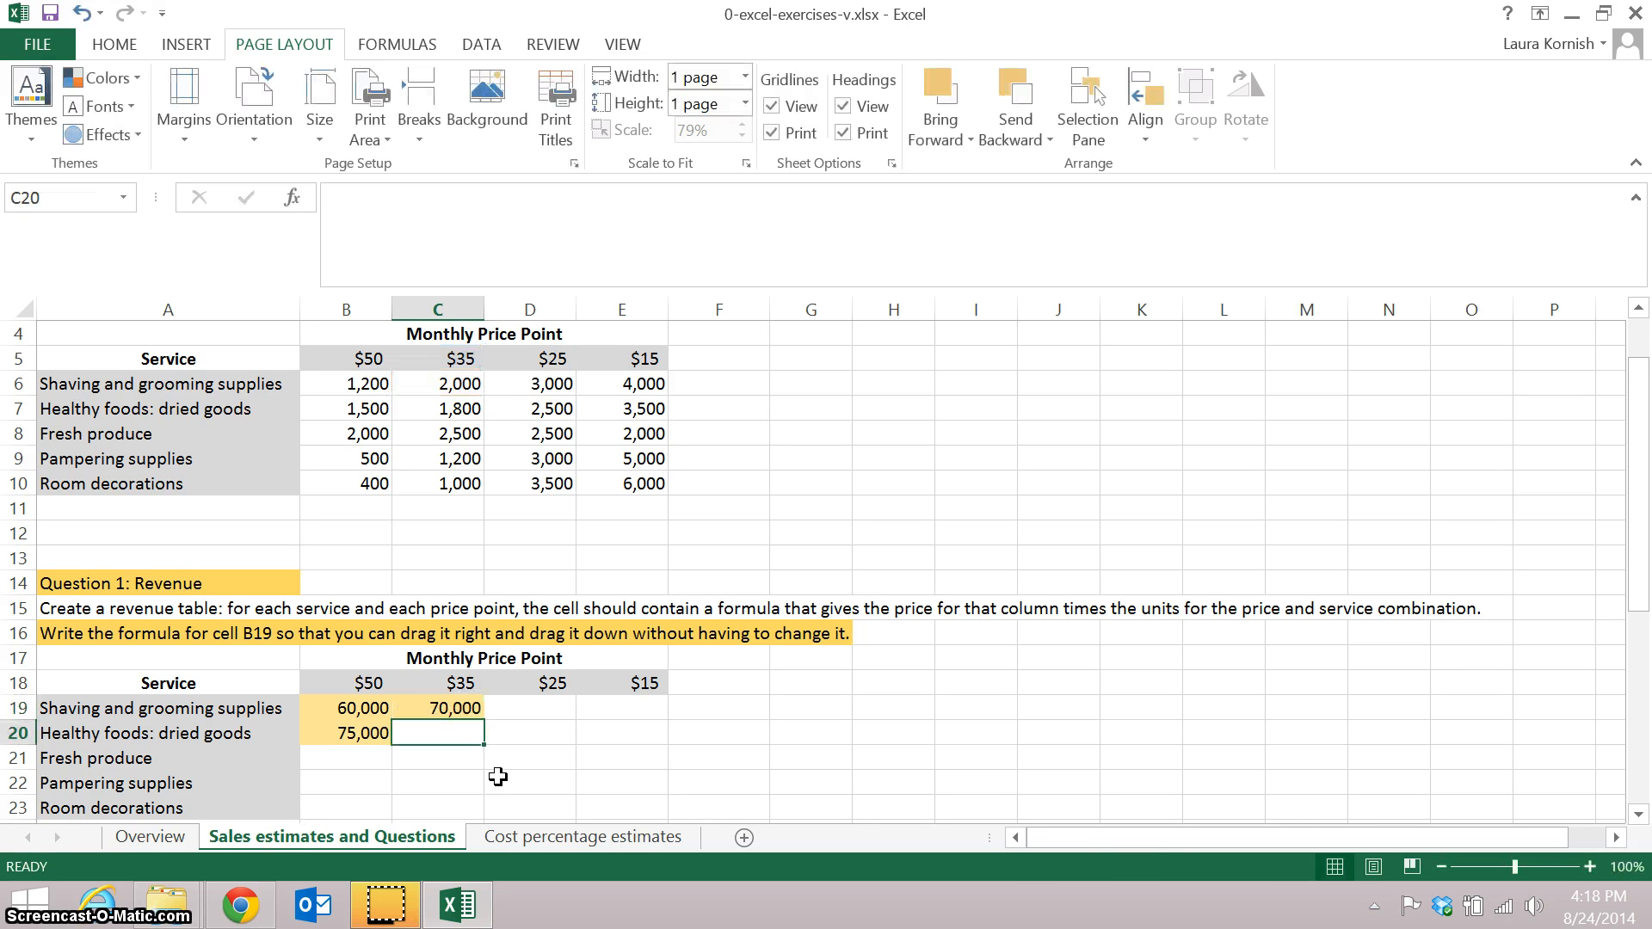
- Fill the revenue formula across row 19 and down through E23, then check the cell references in D22
double_click(419, 707)
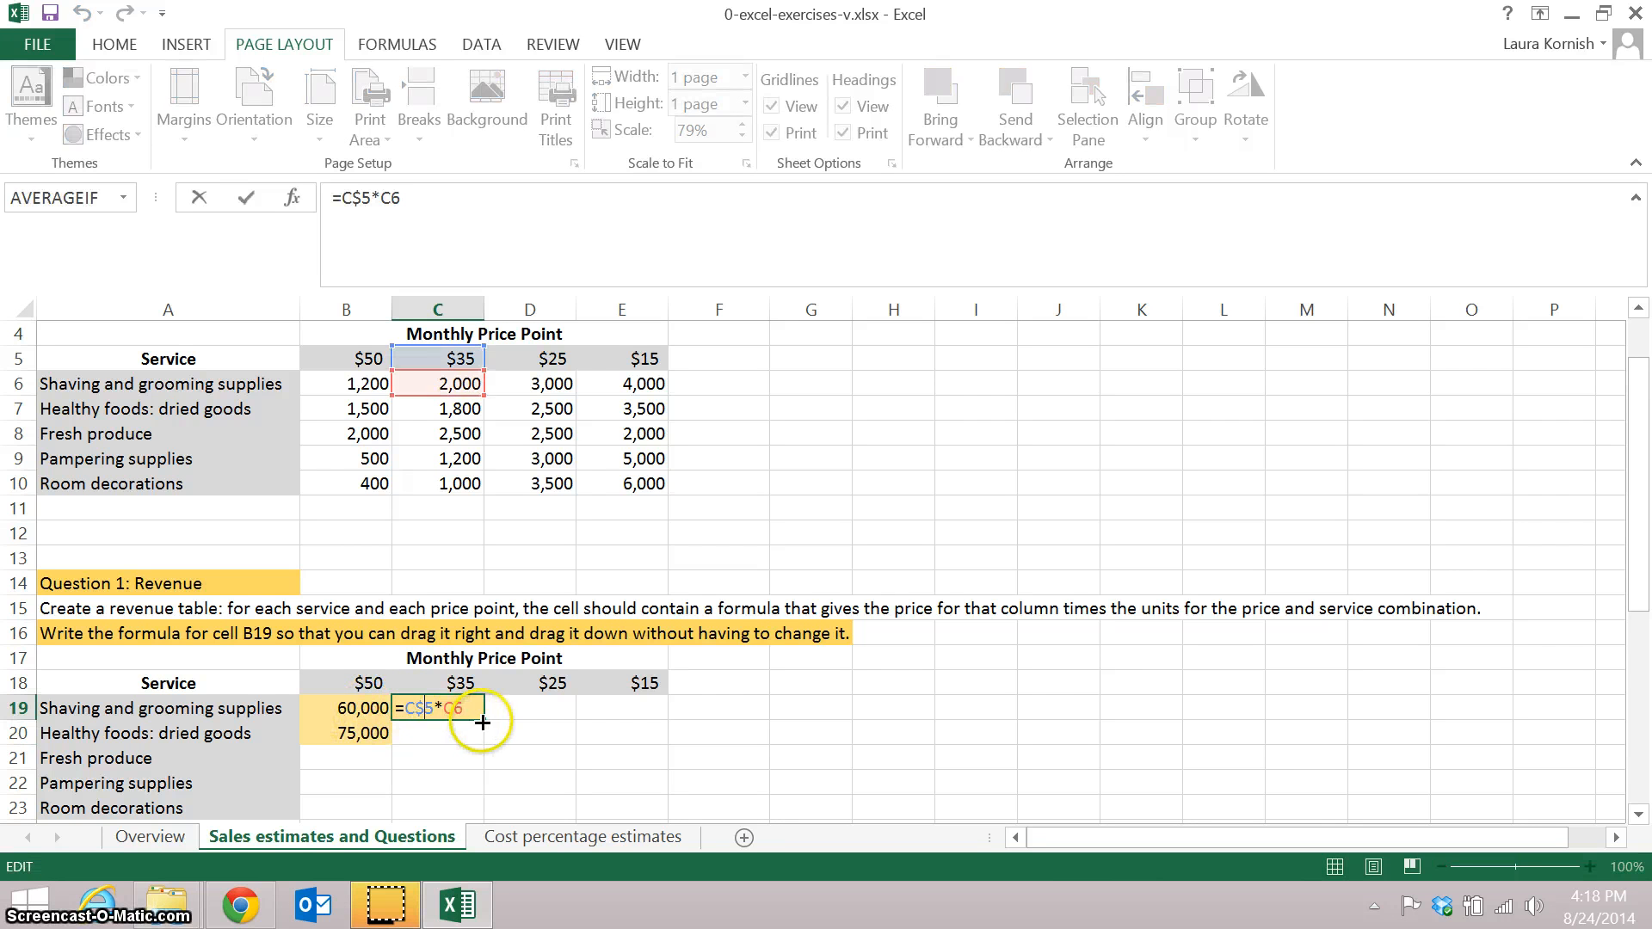
key("Escape")
left_click_drag(483, 720, 679, 733)
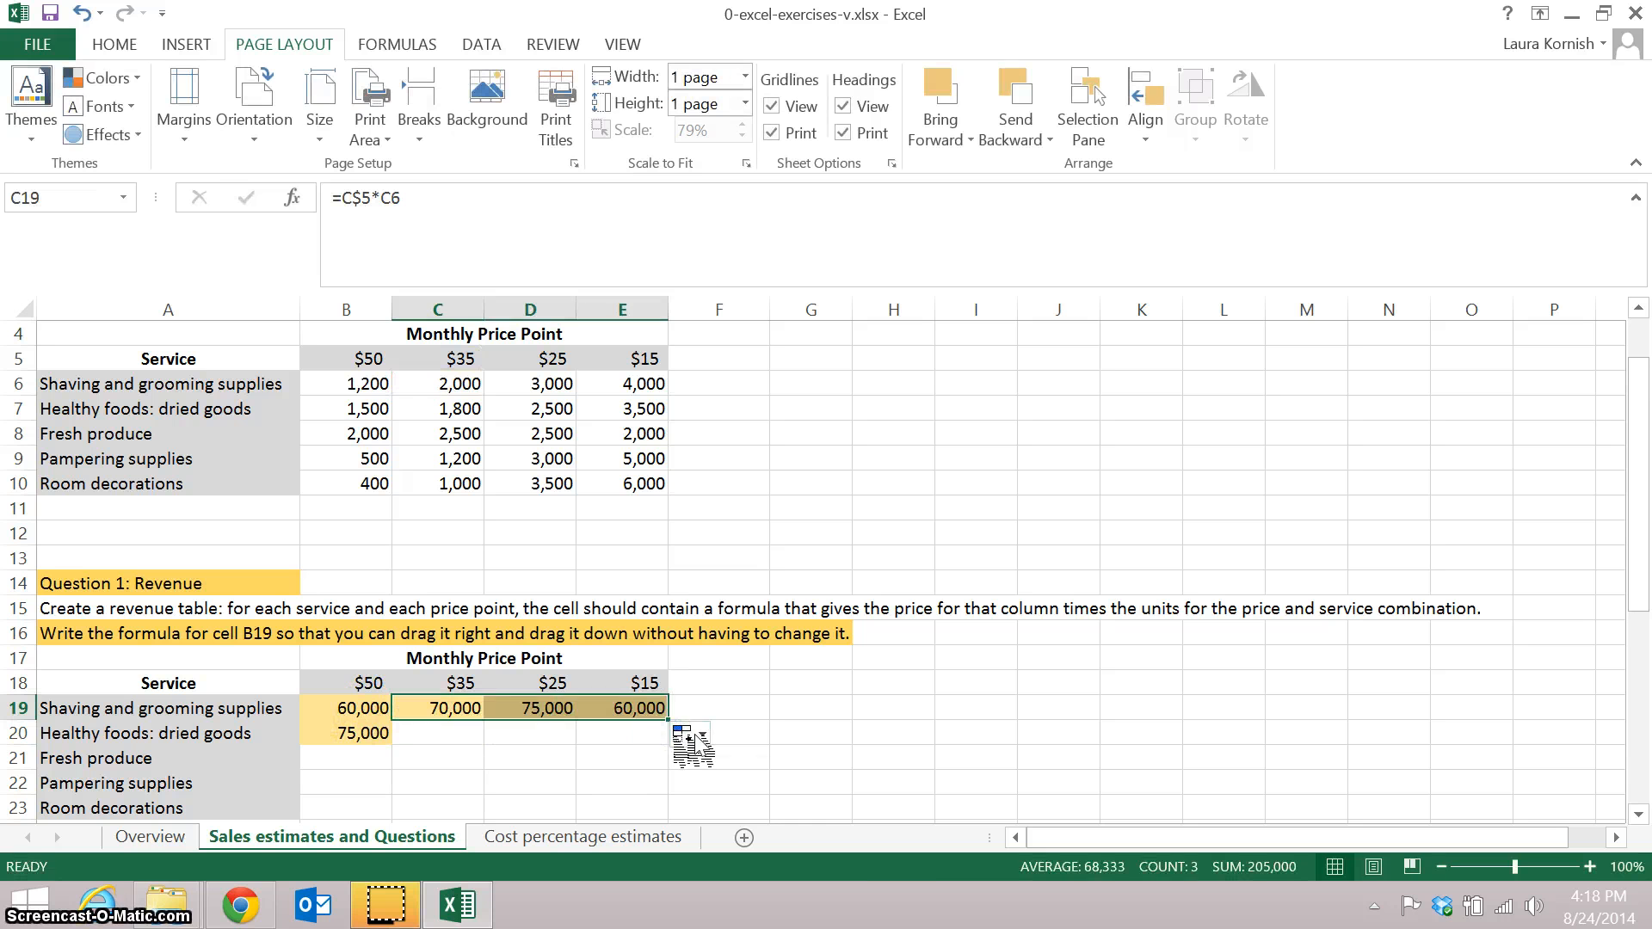
left_click_drag(379, 708, 651, 815)
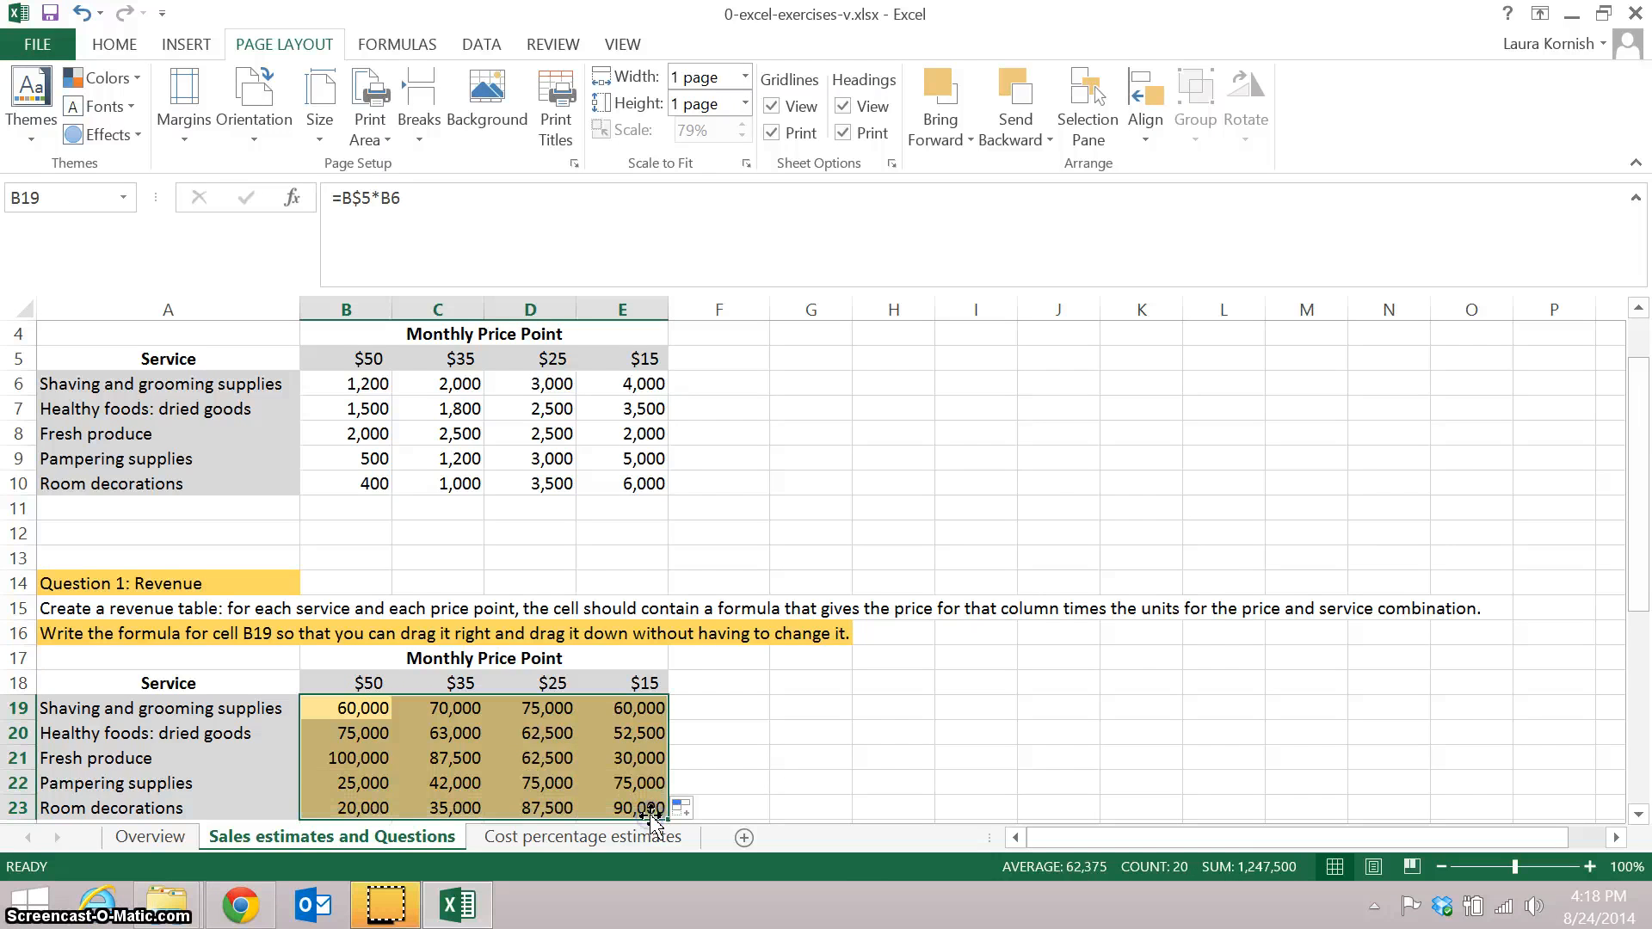
double_click(540, 782)
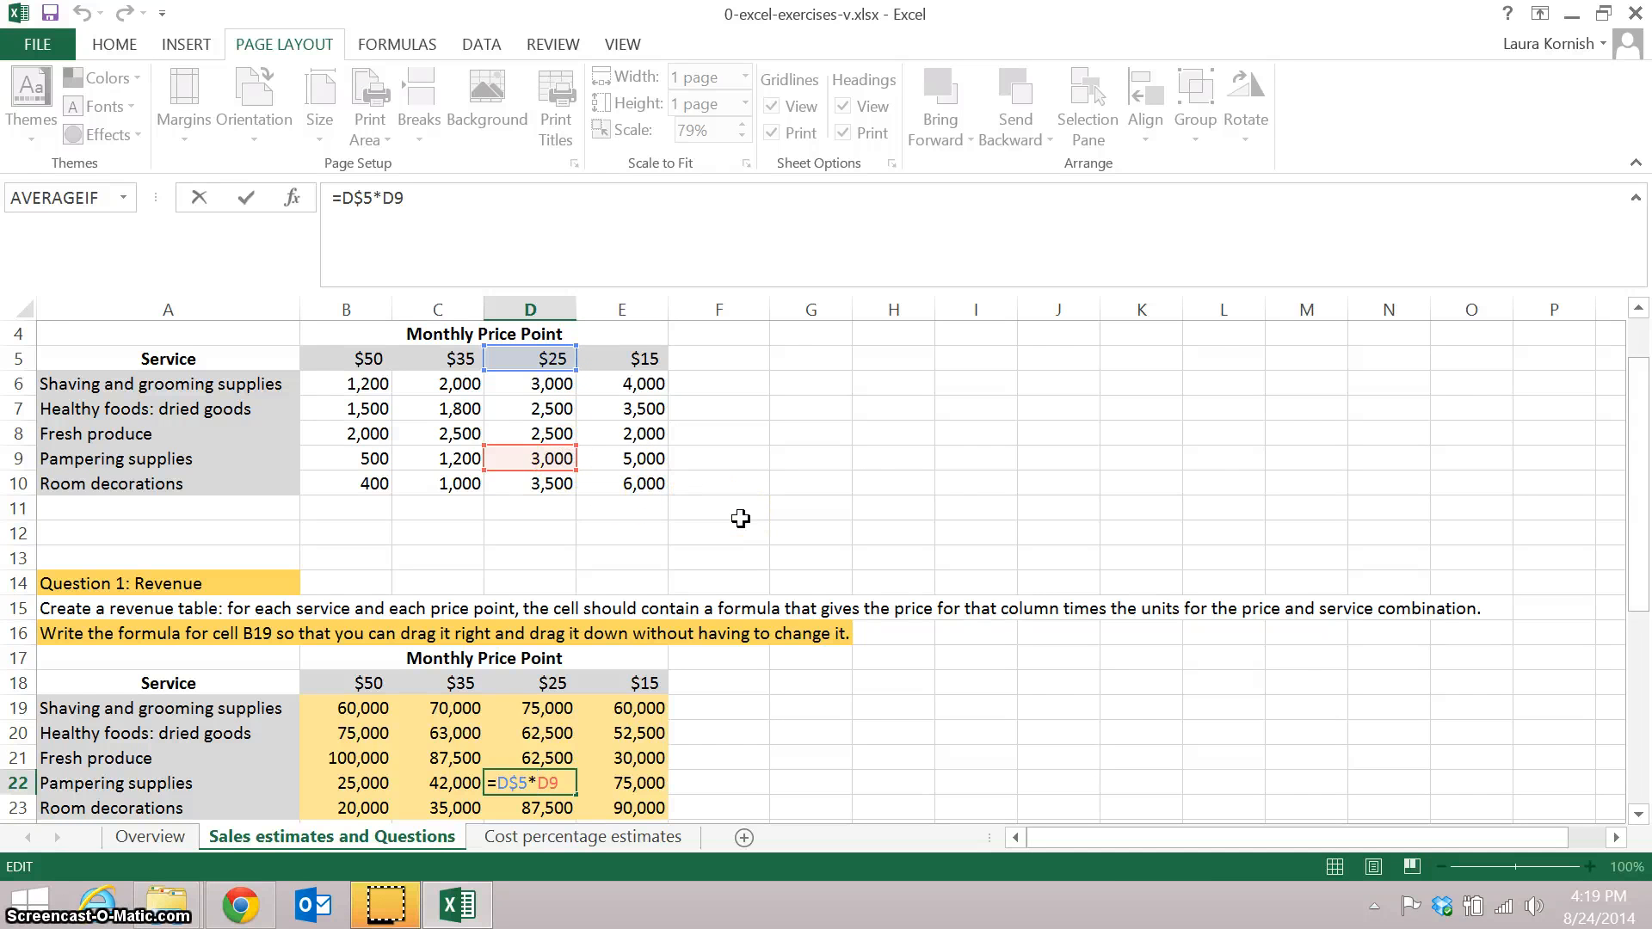
key("Return")
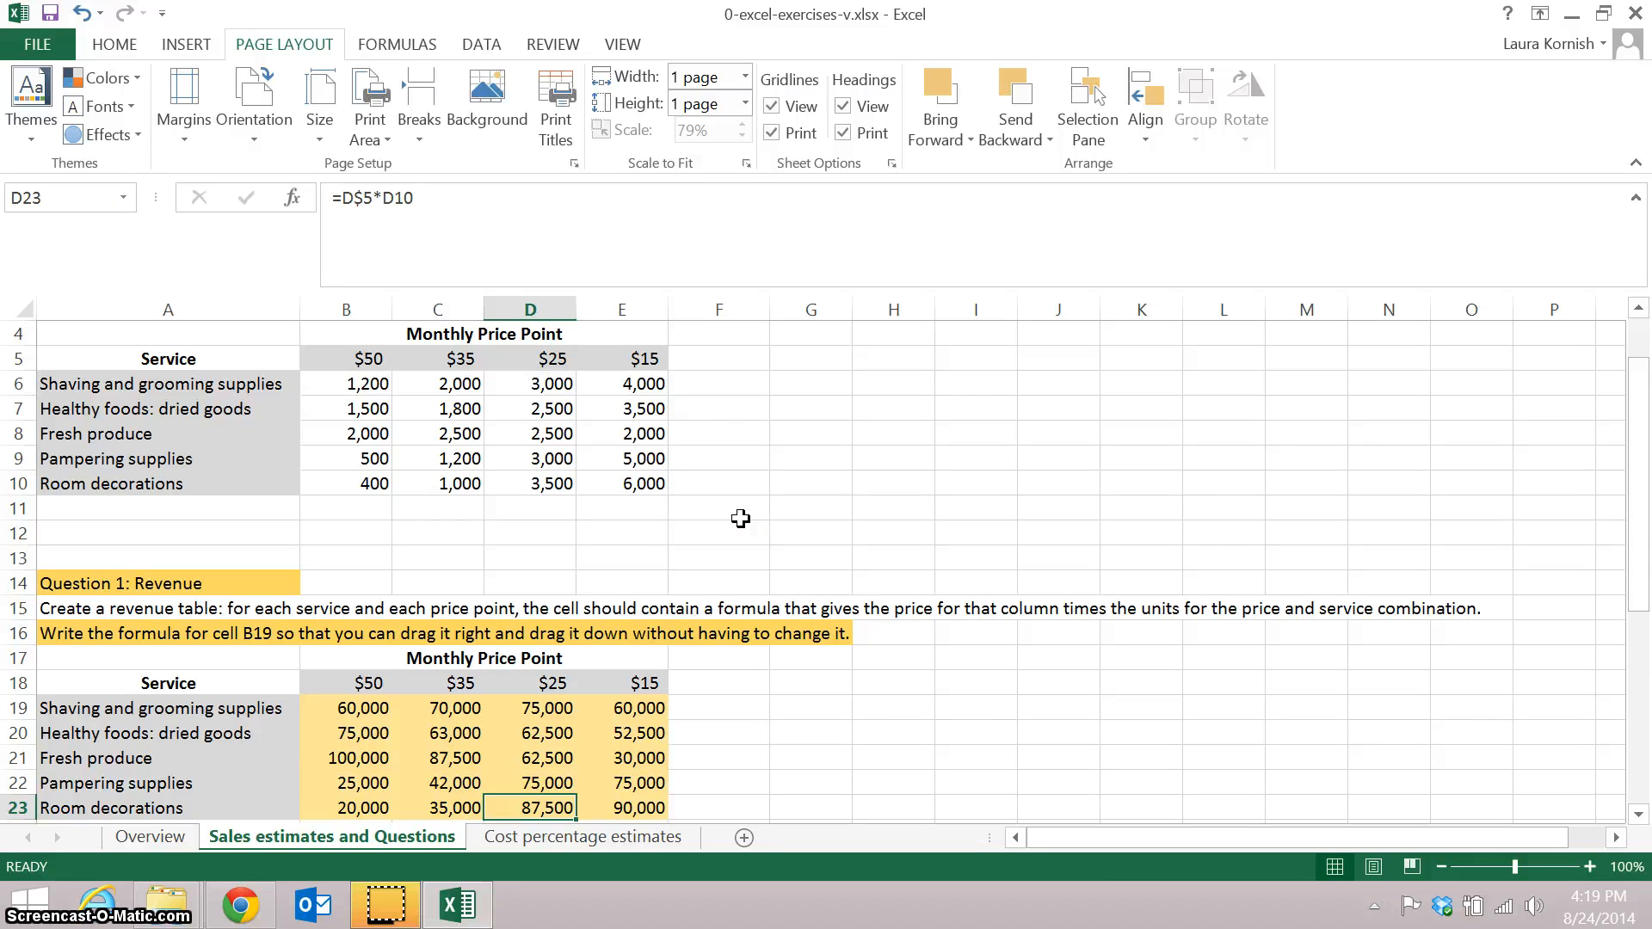